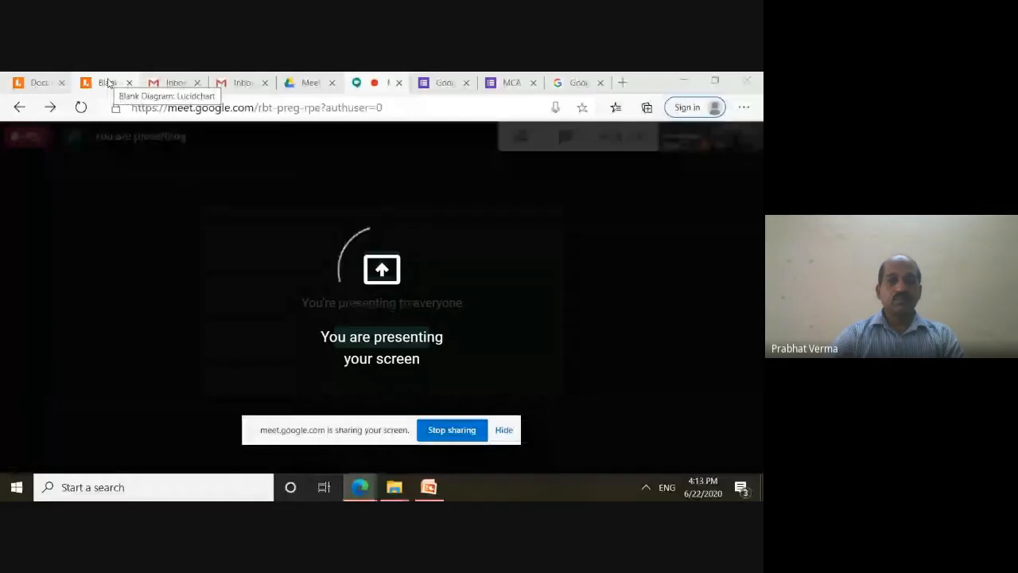
Switch to Lucidchart, view the My Documents page and return to the open Blank Diagram
left_click(109, 83)
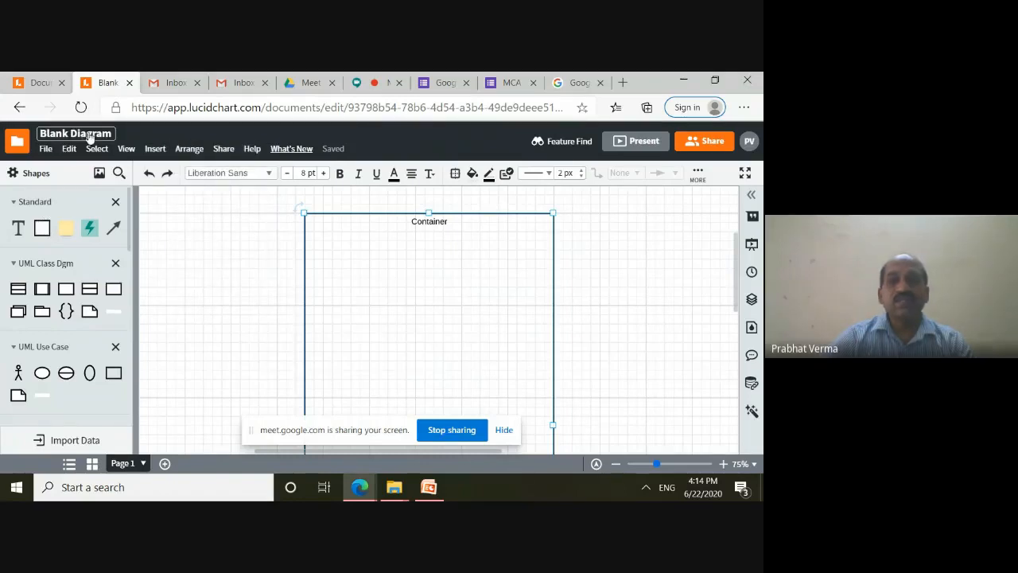
left_click(42, 86)
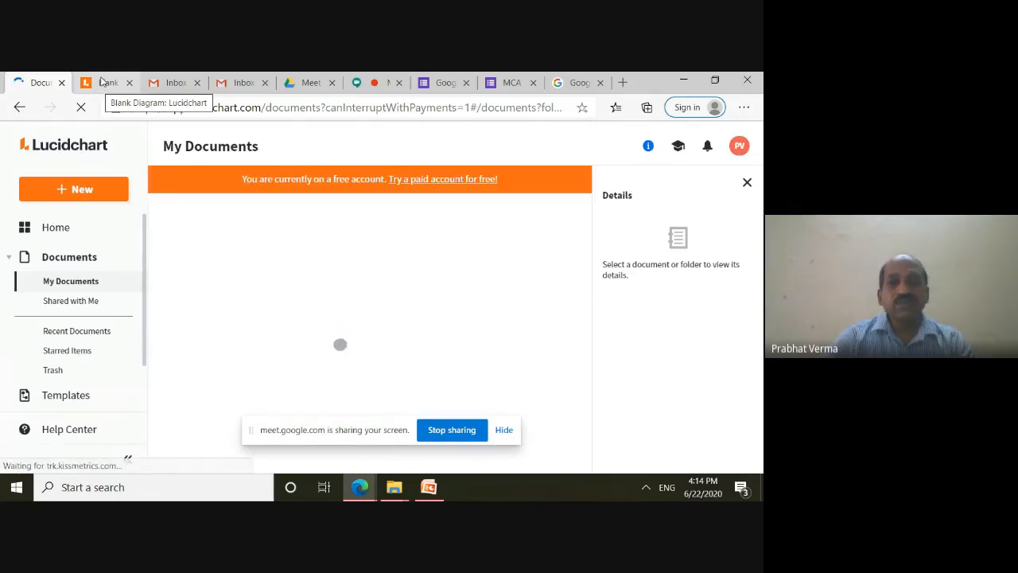
left_click(101, 82)
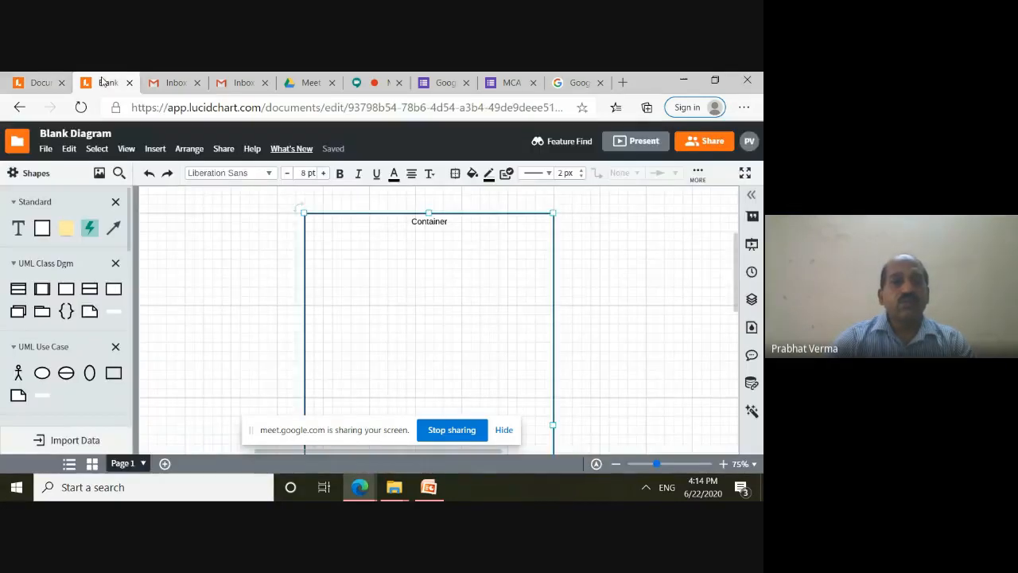
left_click(47, 151)
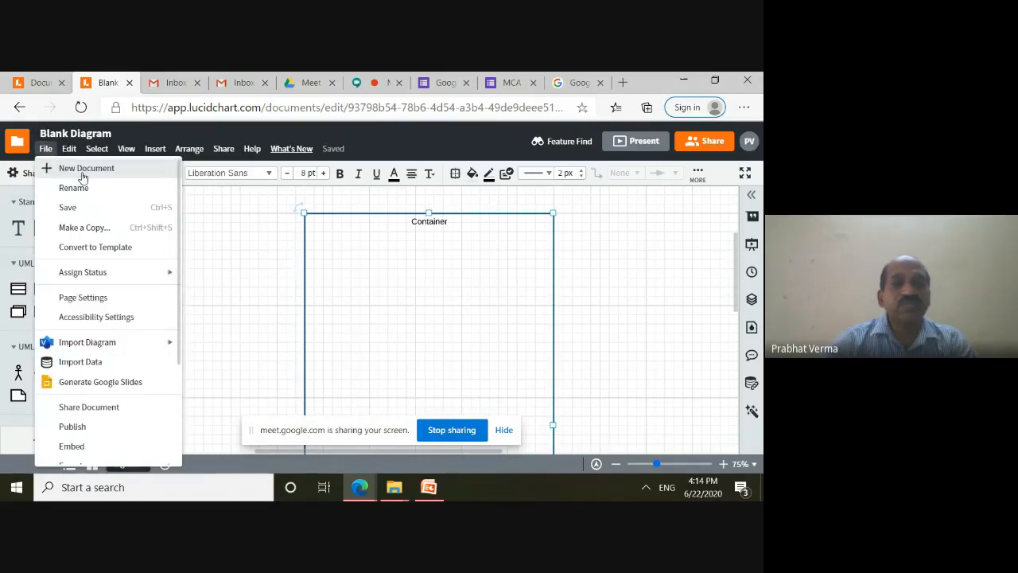
left_click(214, 228)
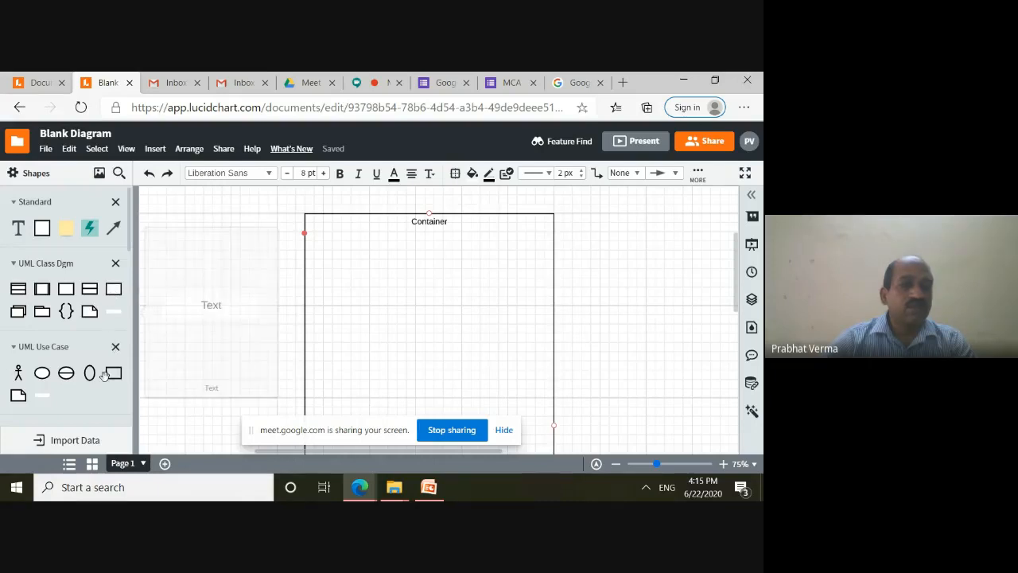
mouse_move(106, 373)
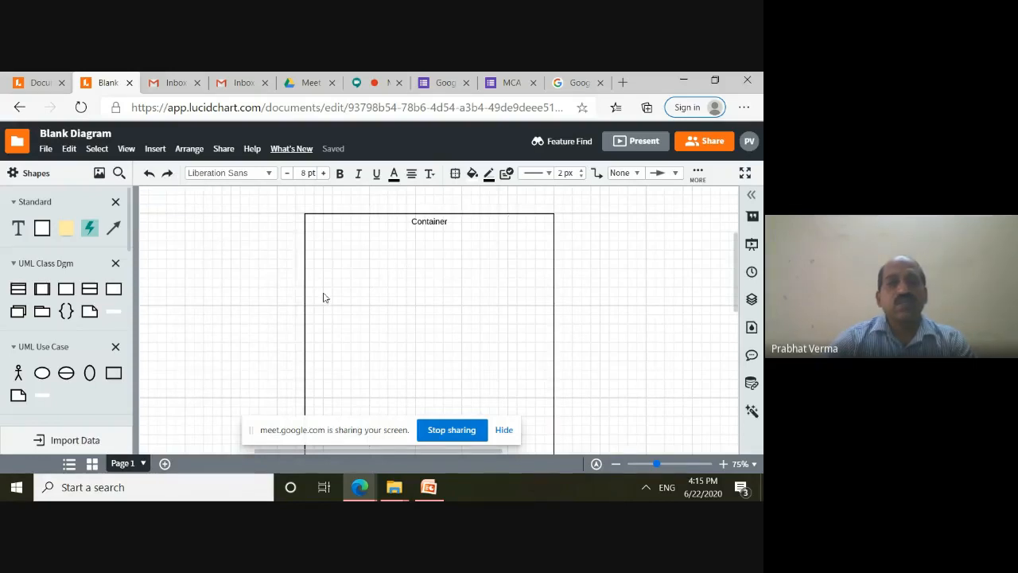
Redo the container edits that widen it and title it Restaurant Management System in bold
left_click(164, 176)
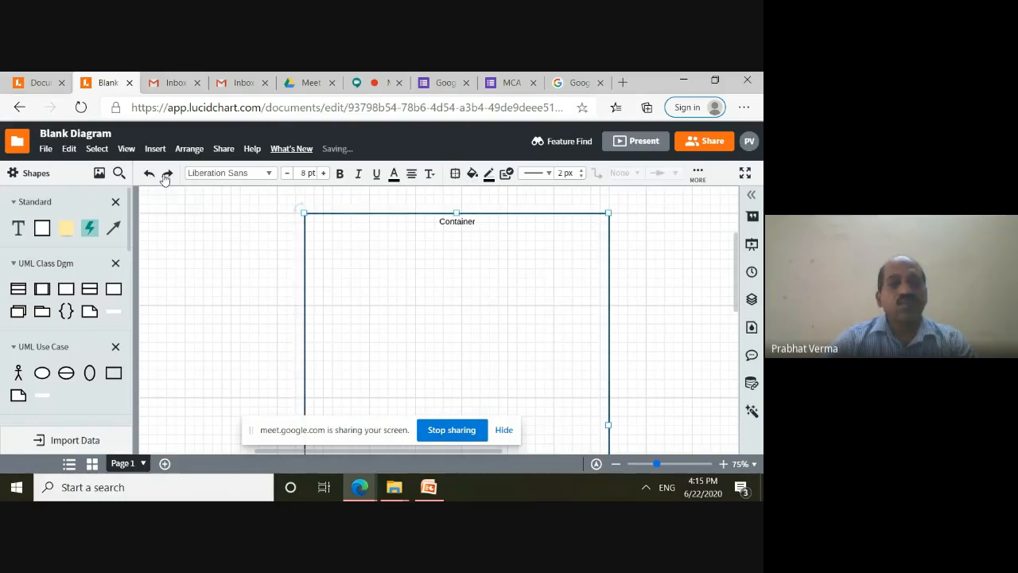
left_click(165, 177)
left_click(164, 177)
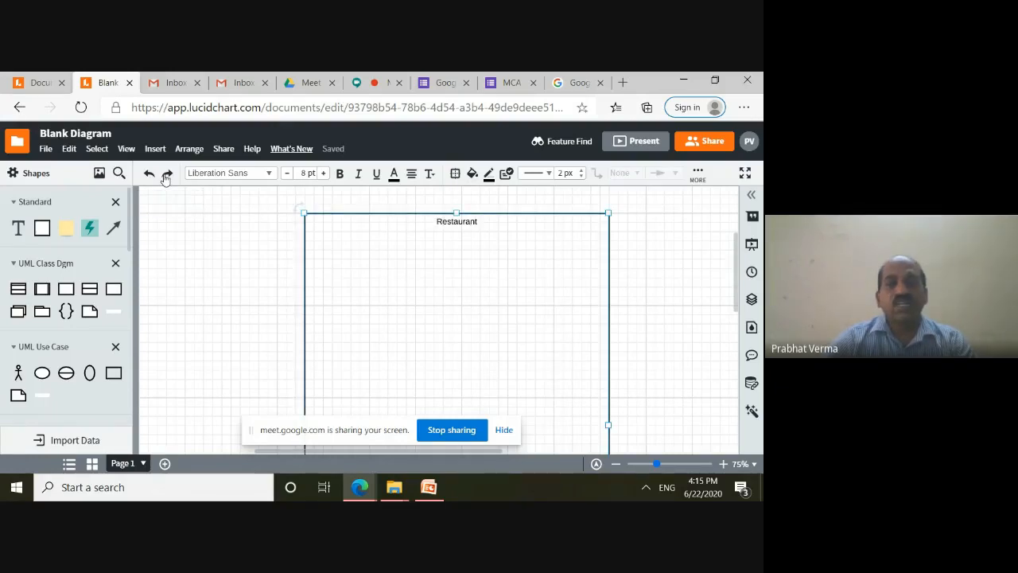
left_click(165, 177)
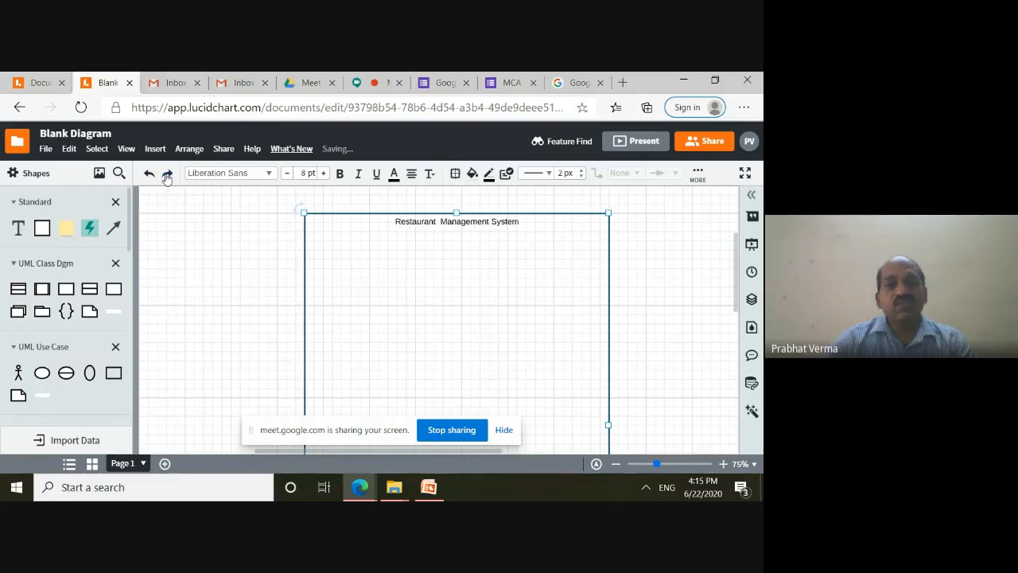
left_click(166, 177)
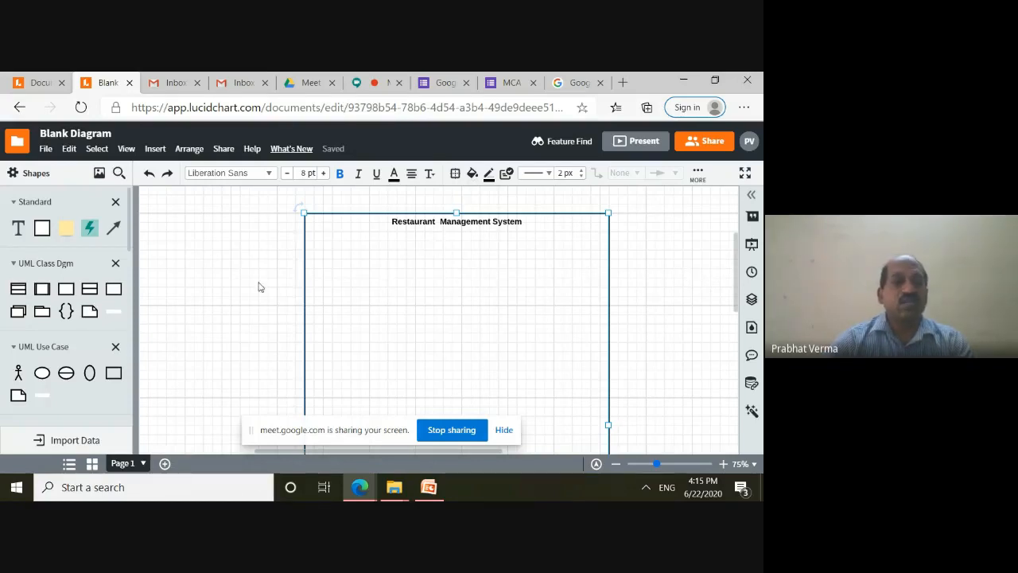
Redo the insertion of the Use Case ovals stacked in one column inside the Restaurant Management System container
mouse_move(54, 304)
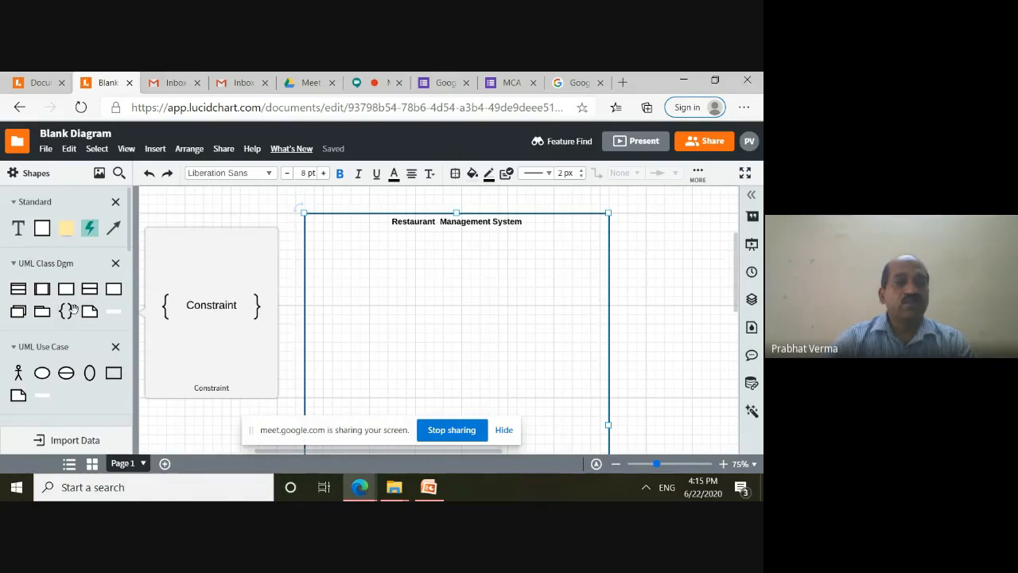
left_click(167, 175)
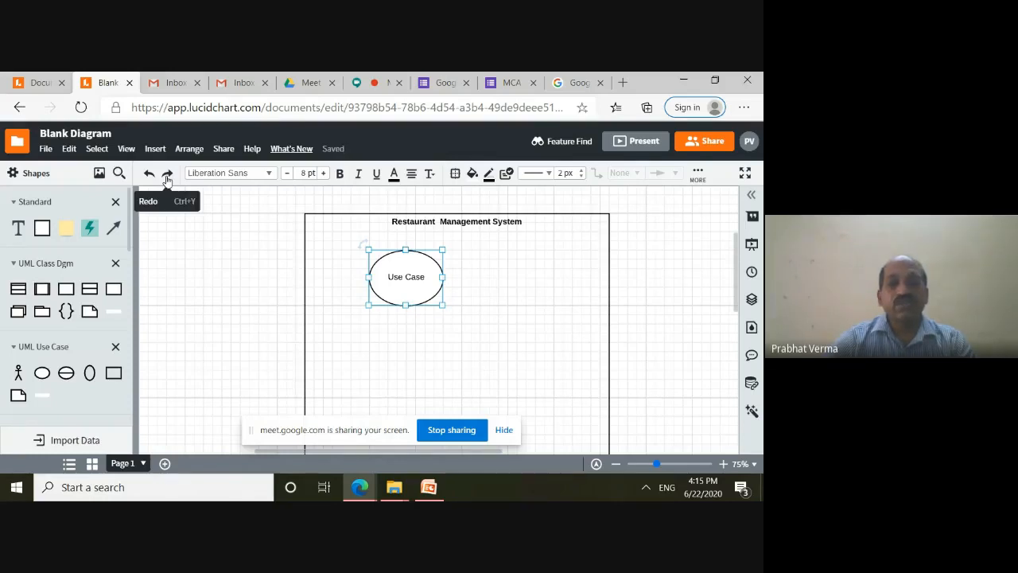
left_click(167, 175)
left_click(167, 175)
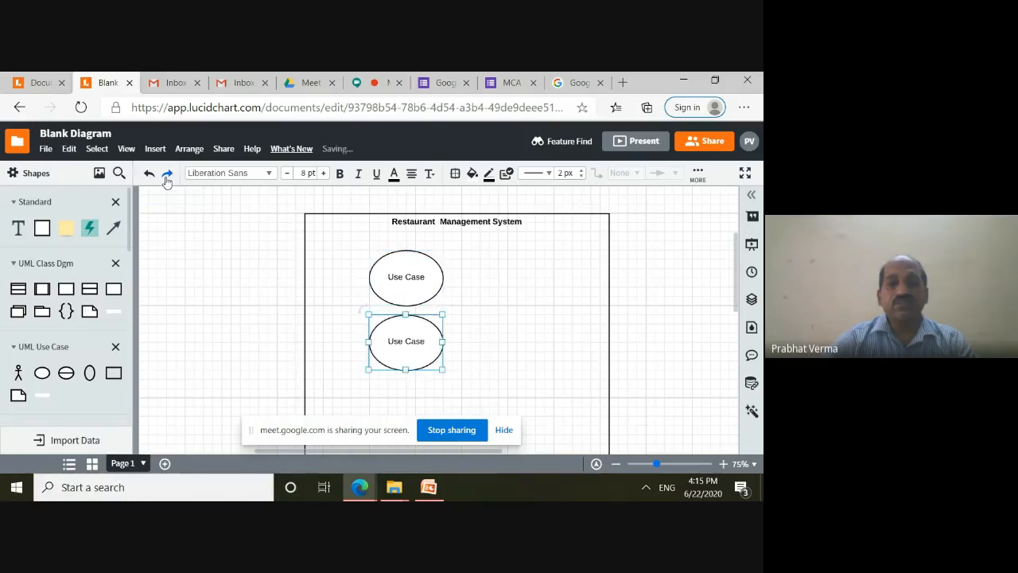
left_click(166, 175)
left_click(167, 174)
left_click(167, 176)
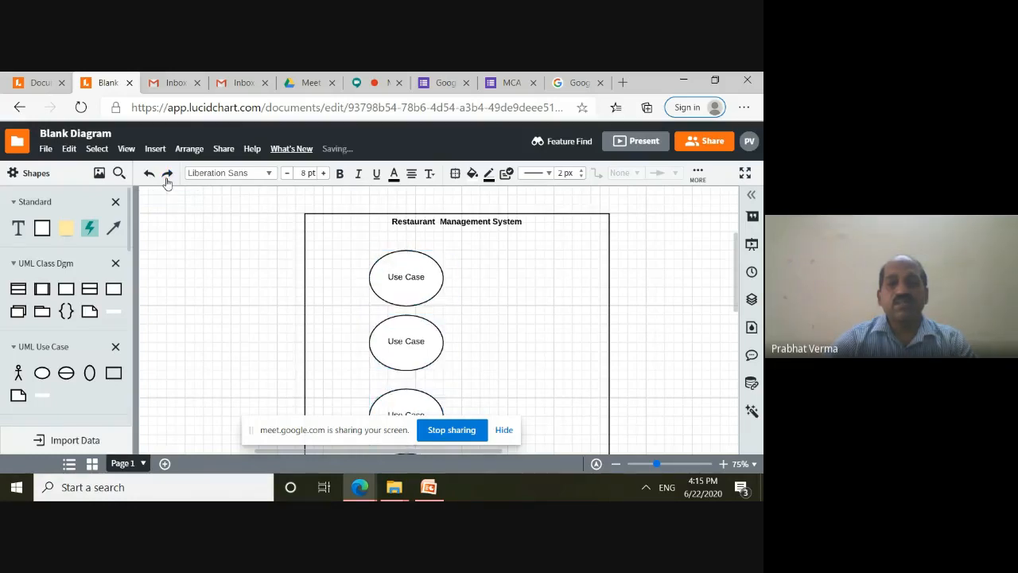
scroll(256, 246, "down", 2)
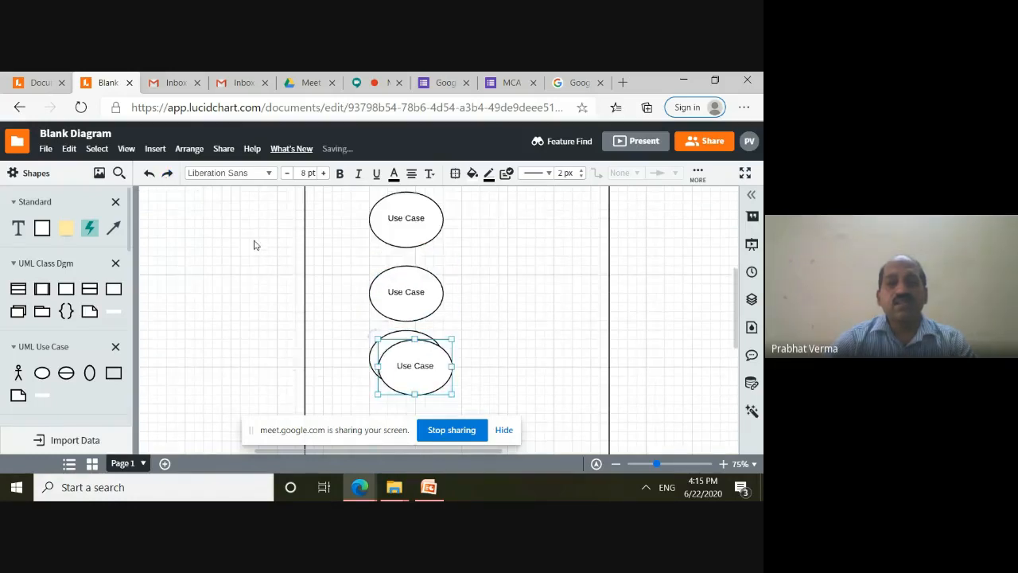
Redo the repositioning of the last two Use Case ovals so the five-oval column is aligned and spaced out
left_click(171, 175)
scroll(301, 231, "down", 1)
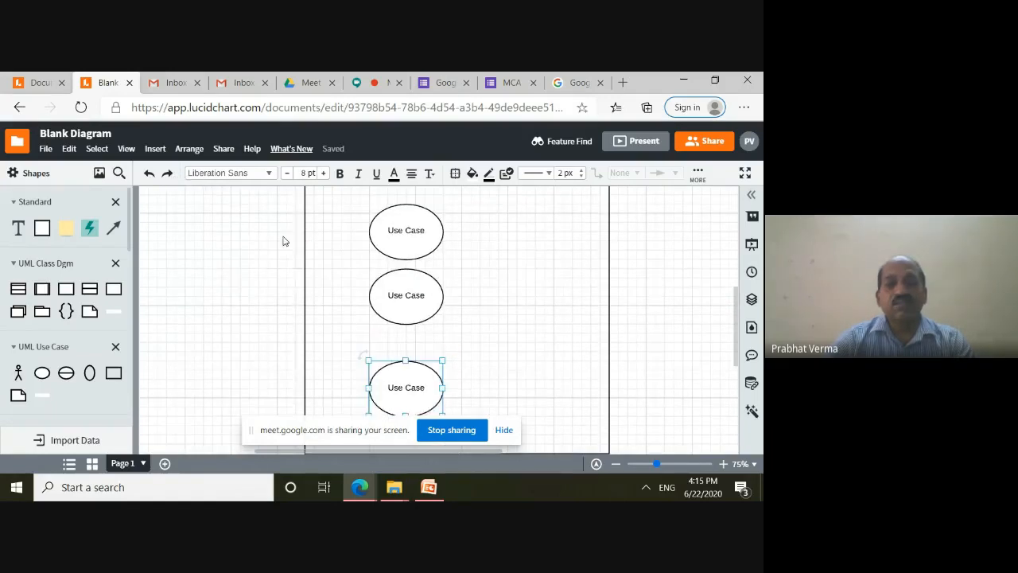
left_click(168, 175)
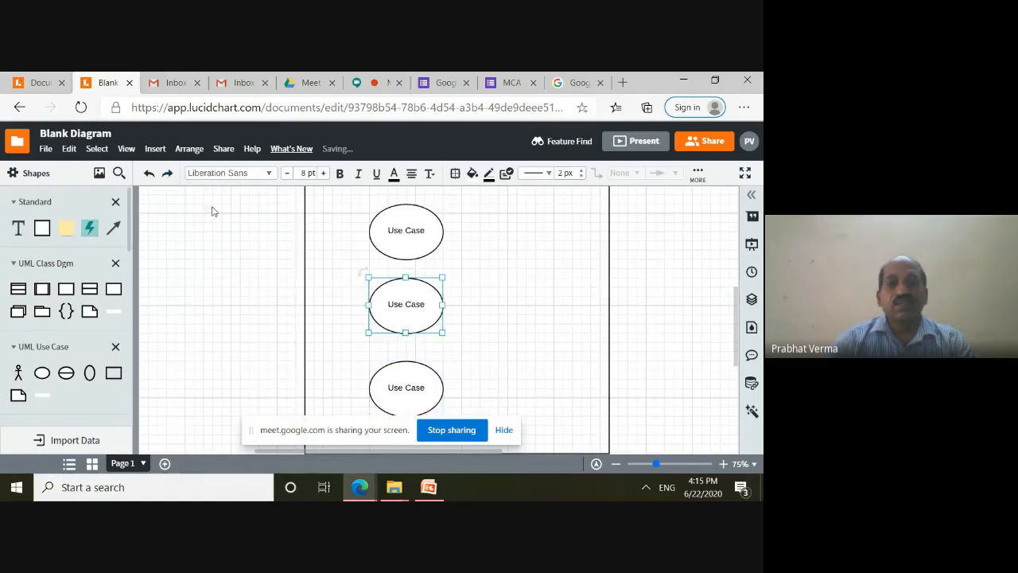
Redo adding an actor beside the container, moving it level with the container's top edge and duplicating it
scroll(306, 271, "down", 3)
scroll(340, 271, "up", 4)
scroll(617, 272, "up", 3)
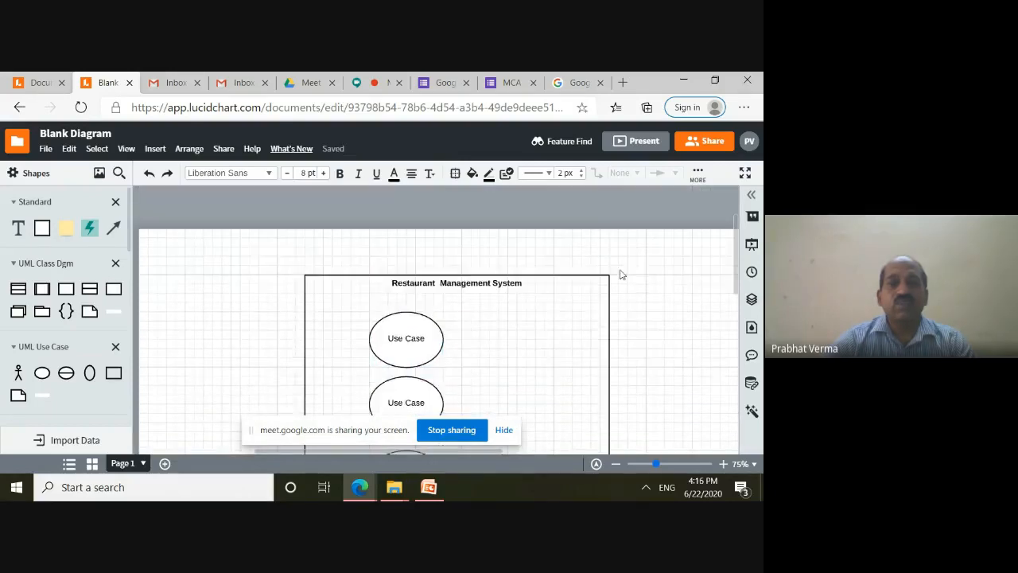
left_click(167, 175)
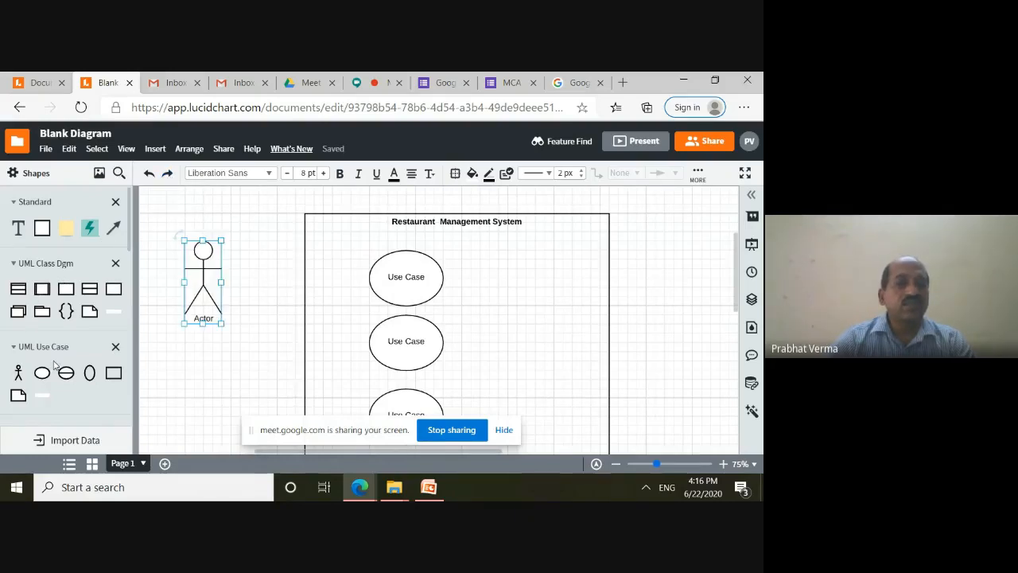
mouse_move(16, 374)
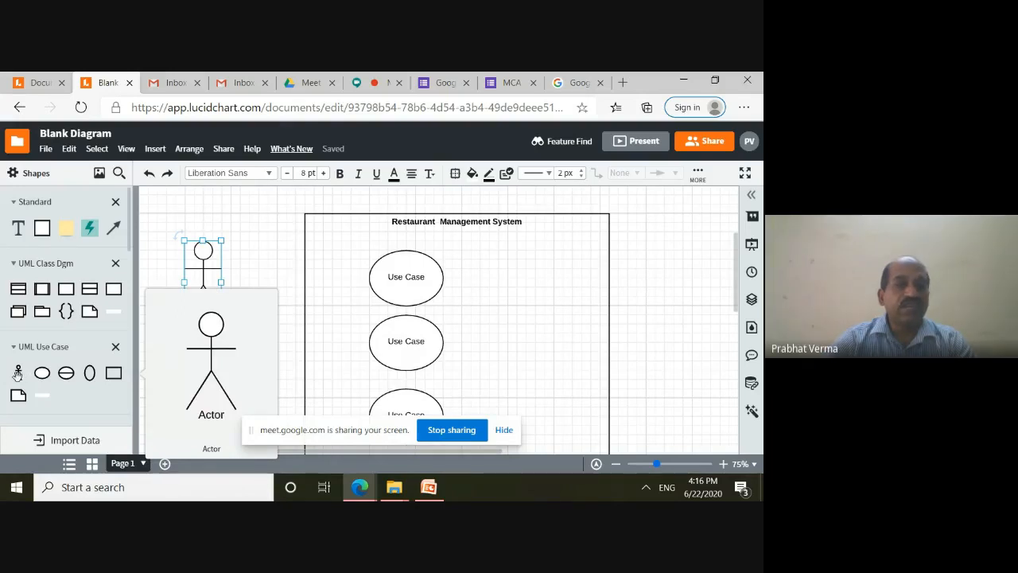
left_click(168, 173)
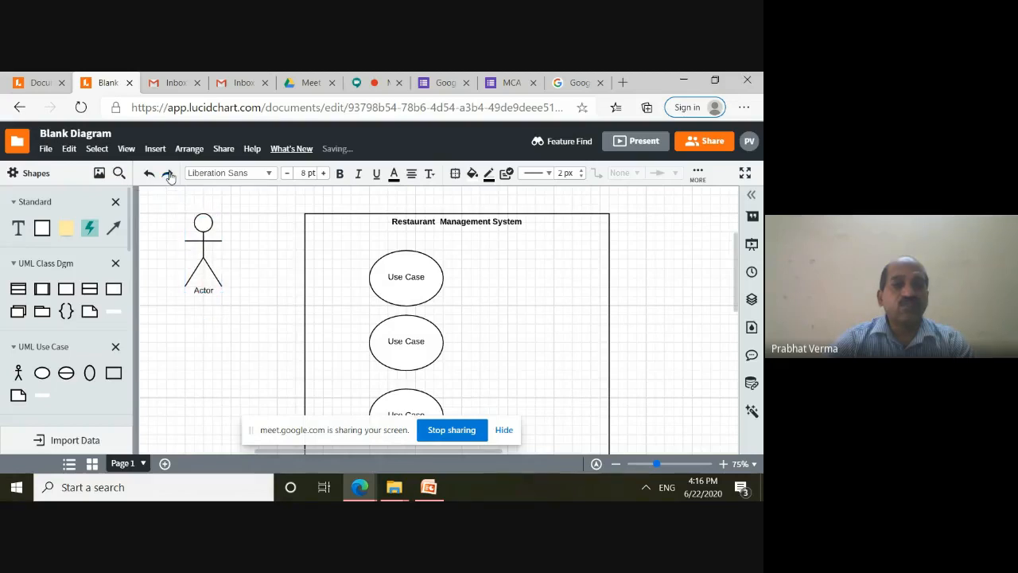
scroll(231, 336, "down", 2)
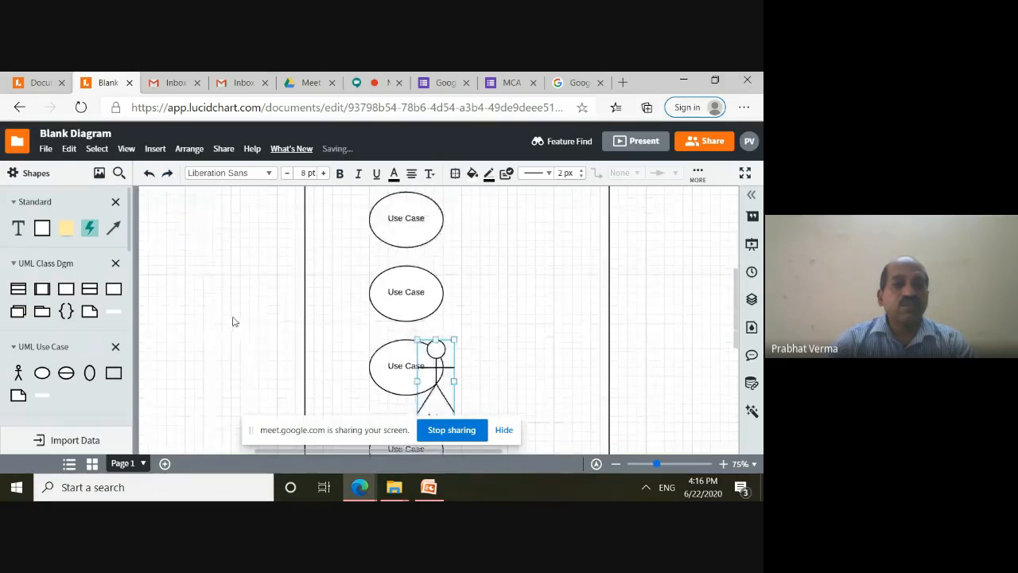
scroll(232, 316, "up", 2)
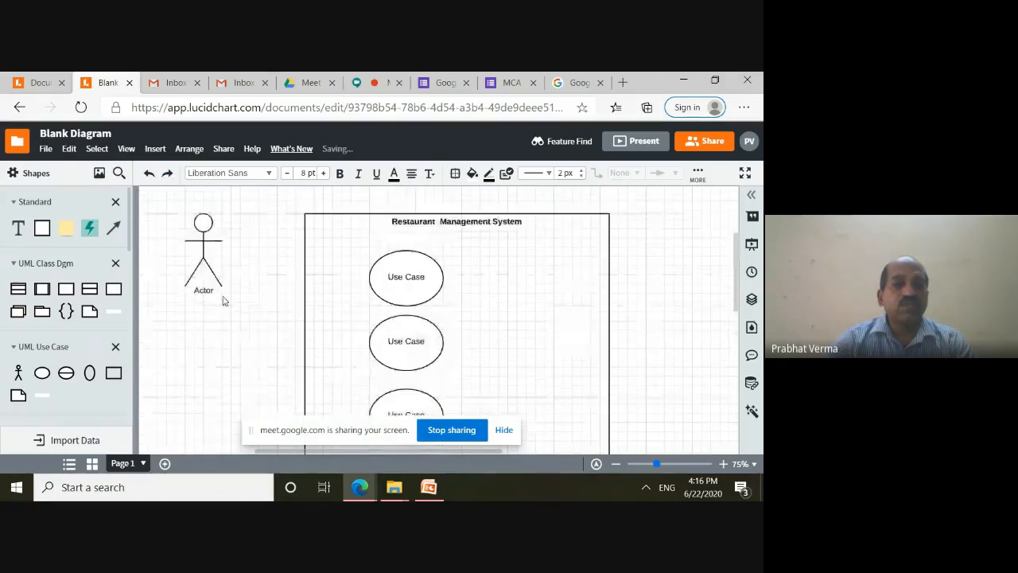
Redo the label edits that name the upper actor Receptionist
left_click(167, 174)
type("ecw")
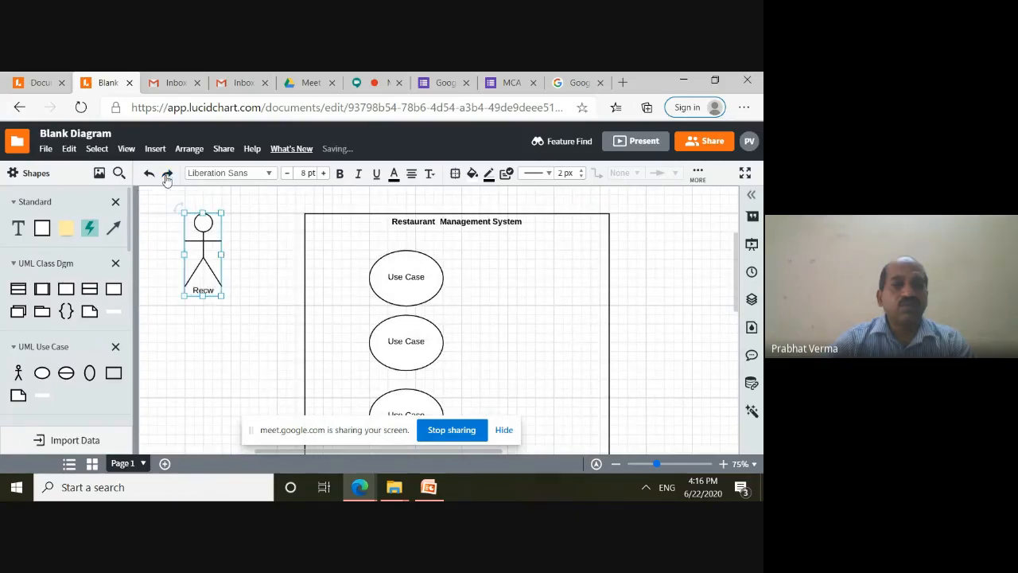
key("BackSpace")
type("eptionist")
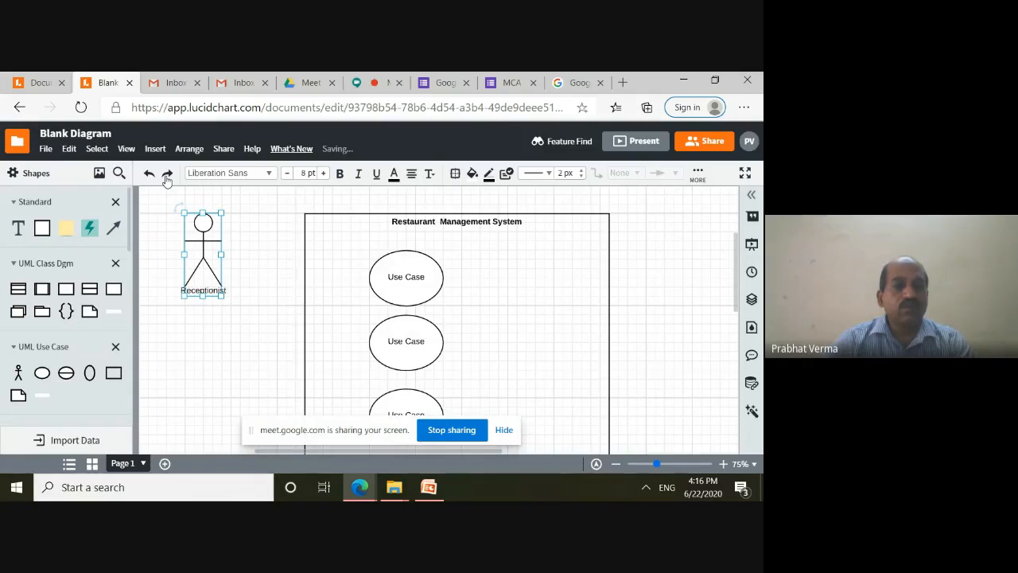
key("Escape")
Redo the label edits that name the lower actor, beside the container's bottom part, Head Waiter
scroll(235, 314, "down", 1)
scroll(235, 314, "down", 3)
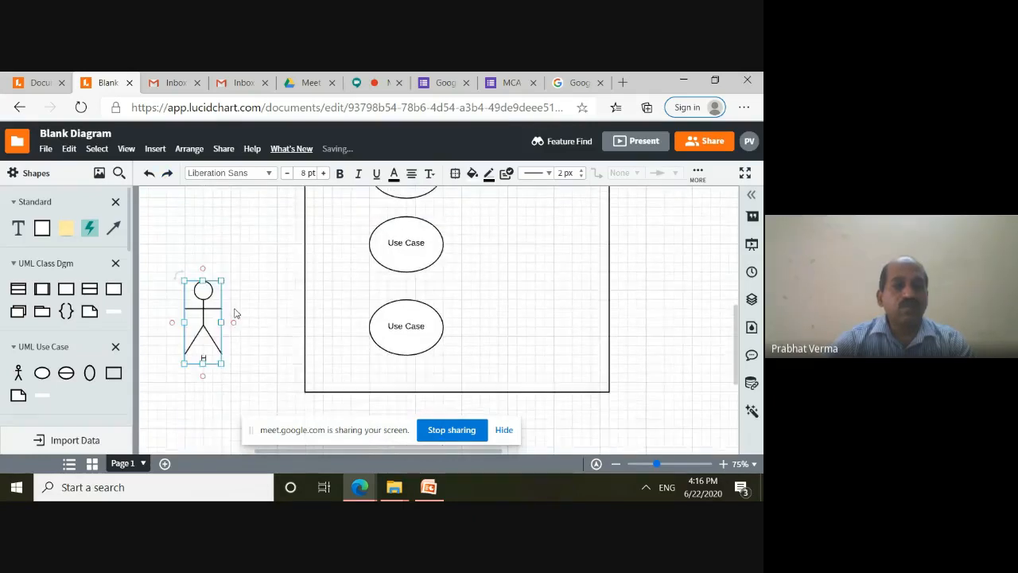
left_click(168, 175)
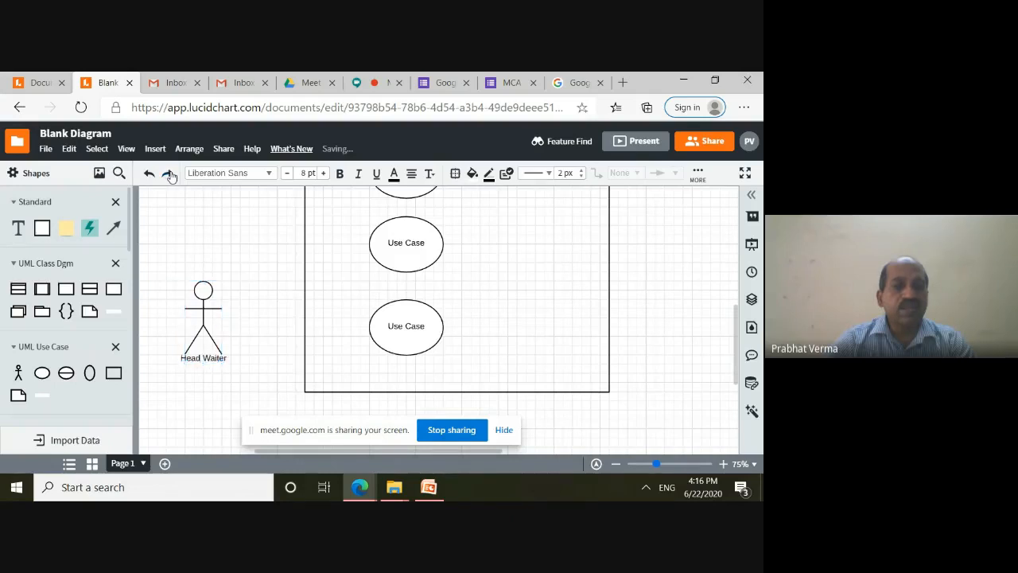
Redo the text edits that name the topmost use case Record Booking
scroll(251, 310, "up", 3)
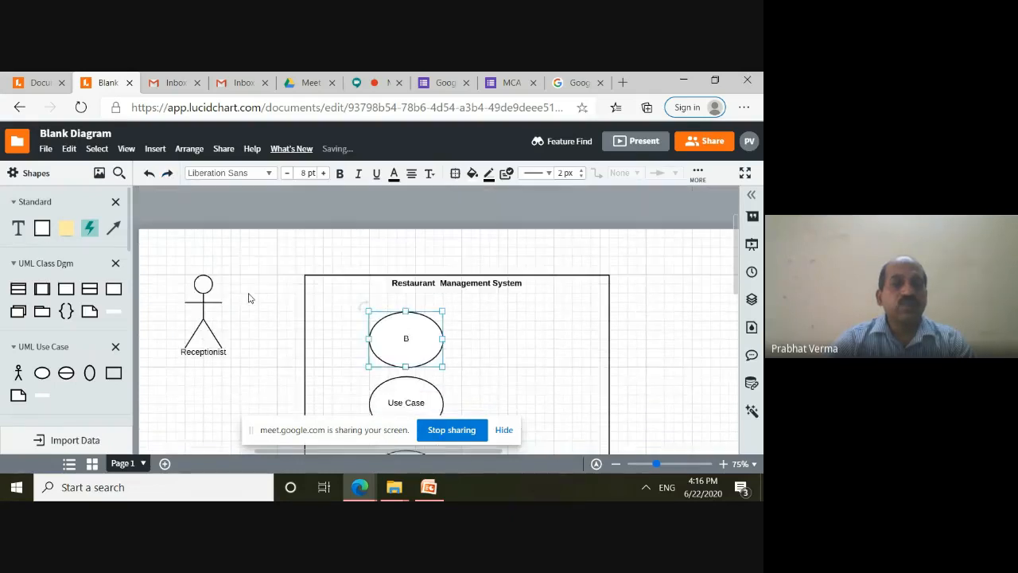
scroll(247, 326, "down", 1)
scroll(250, 326, "down", 1)
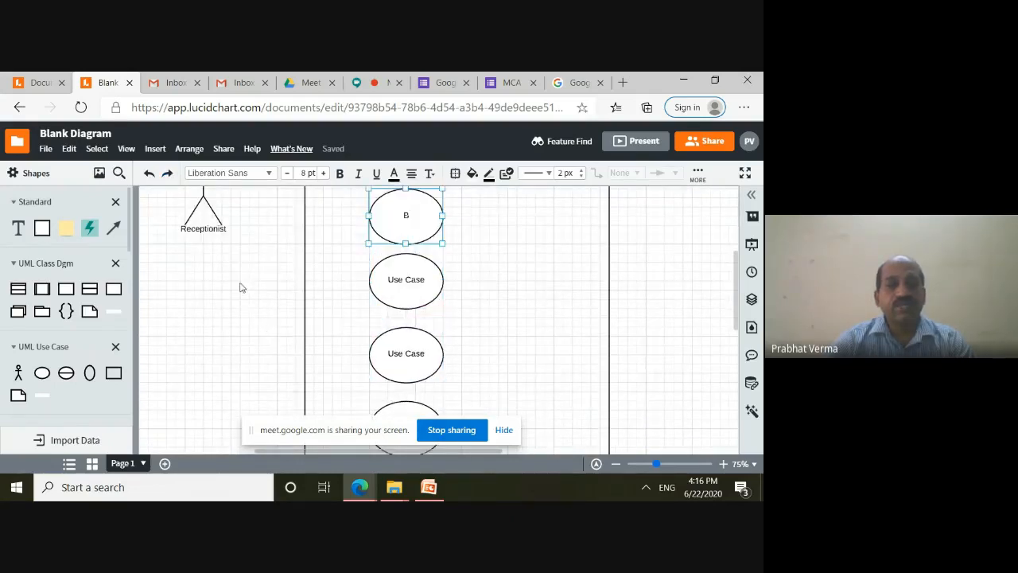
left_click(168, 173)
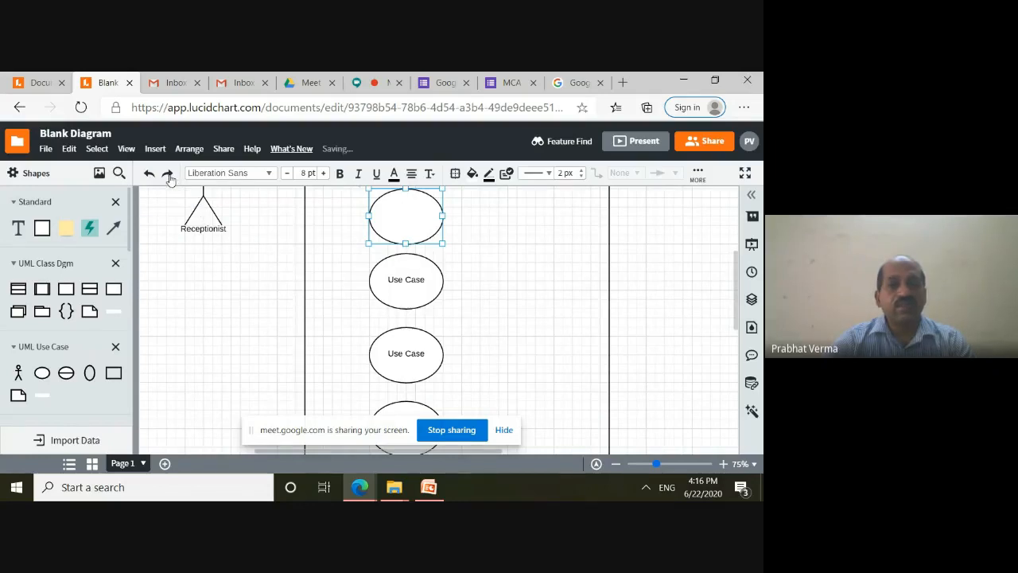
left_click(168, 173)
left_click(167, 173)
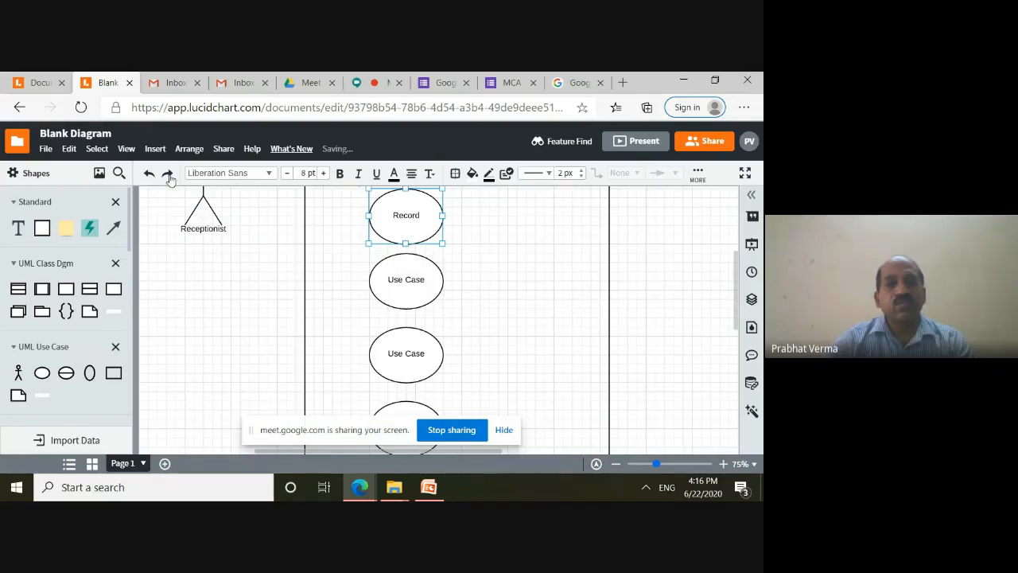
left_click(168, 174)
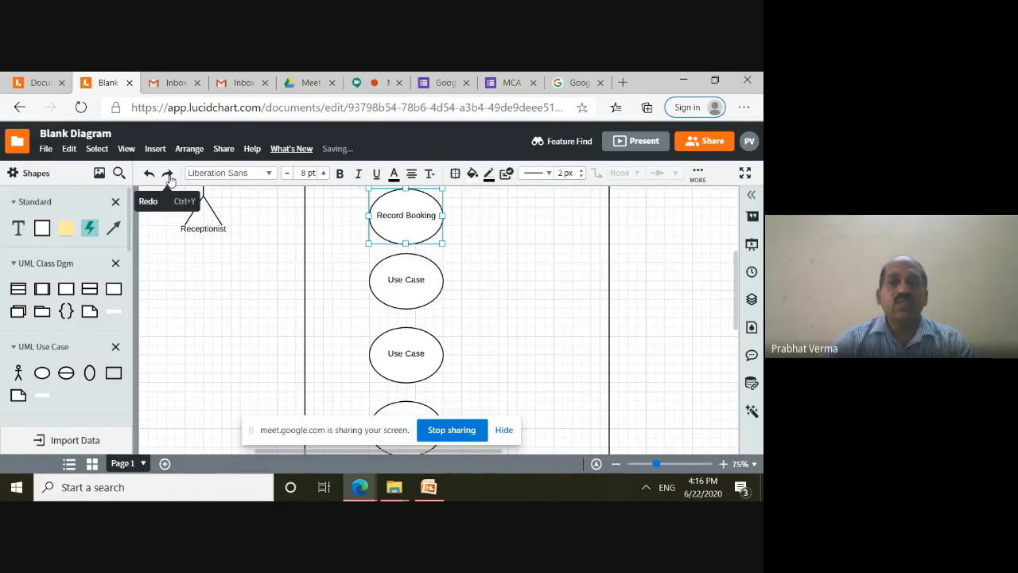
Redo the text edits that name the second use case Cancel Booking and the third Table Transfer
left_click(170, 178)
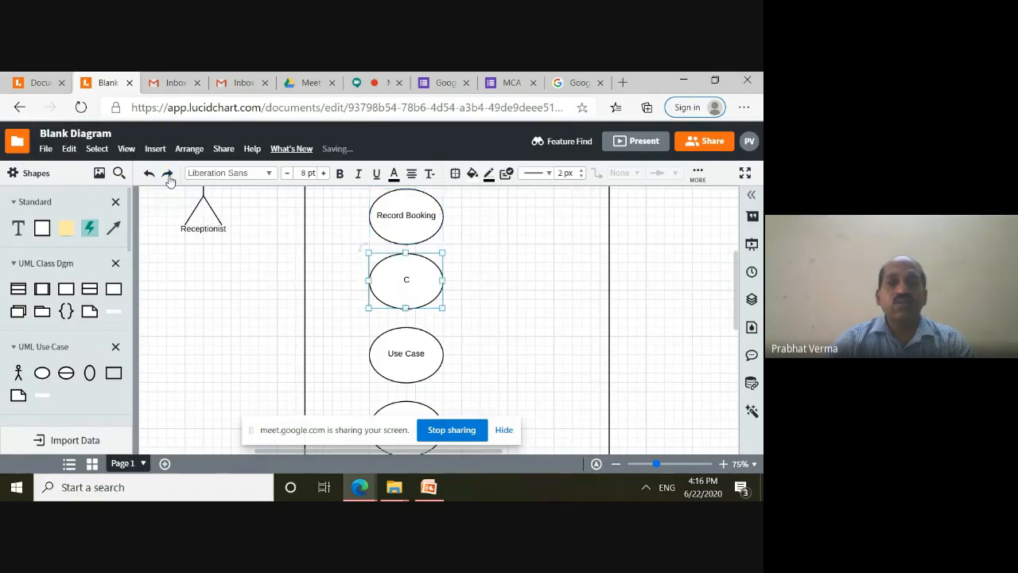
left_click(169, 179)
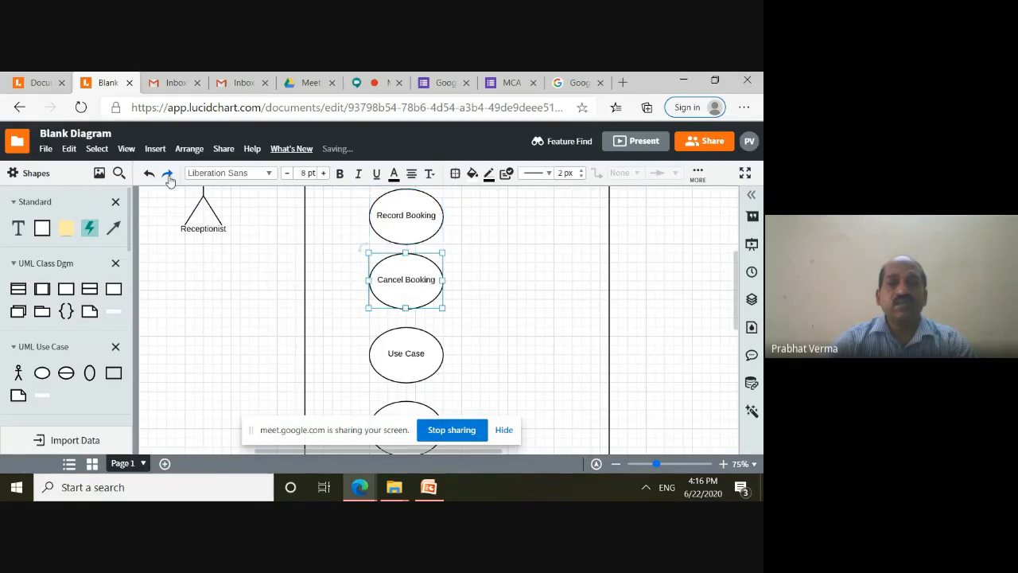
left_click(168, 175)
left_click(168, 174)
left_click(167, 174)
left_click(170, 180)
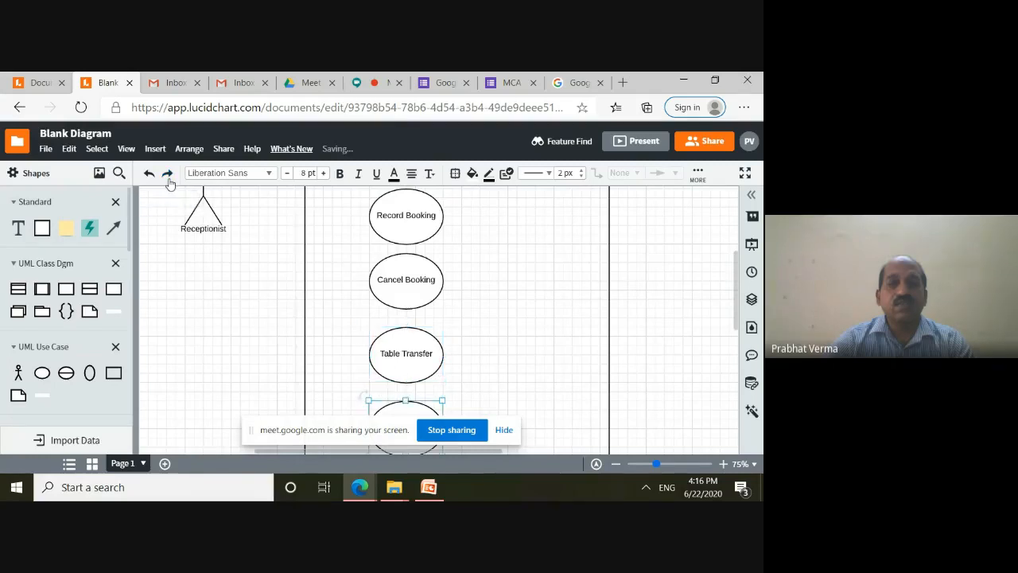
Redo the text edits that name the fourth use case Record Arrival and the fifth Record Walkin
scroll(263, 294, "down", 2)
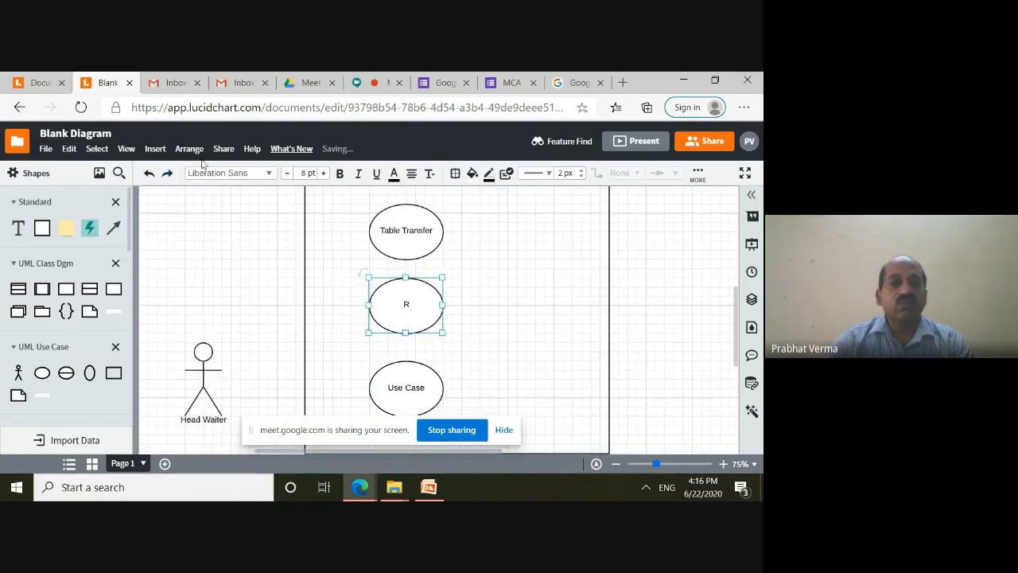
left_click(169, 176)
left_click(168, 174)
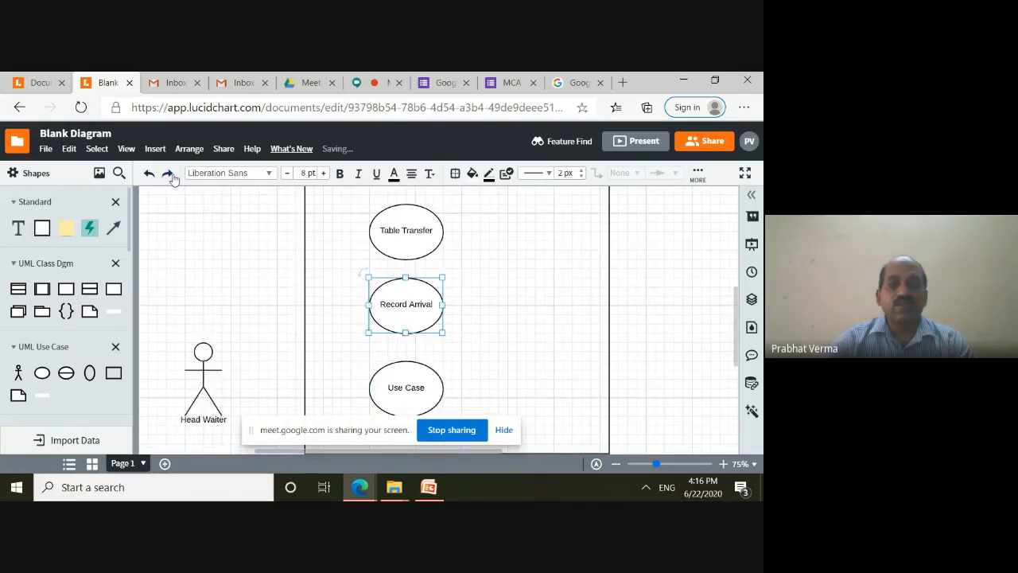
left_click(168, 174)
left_click(169, 175)
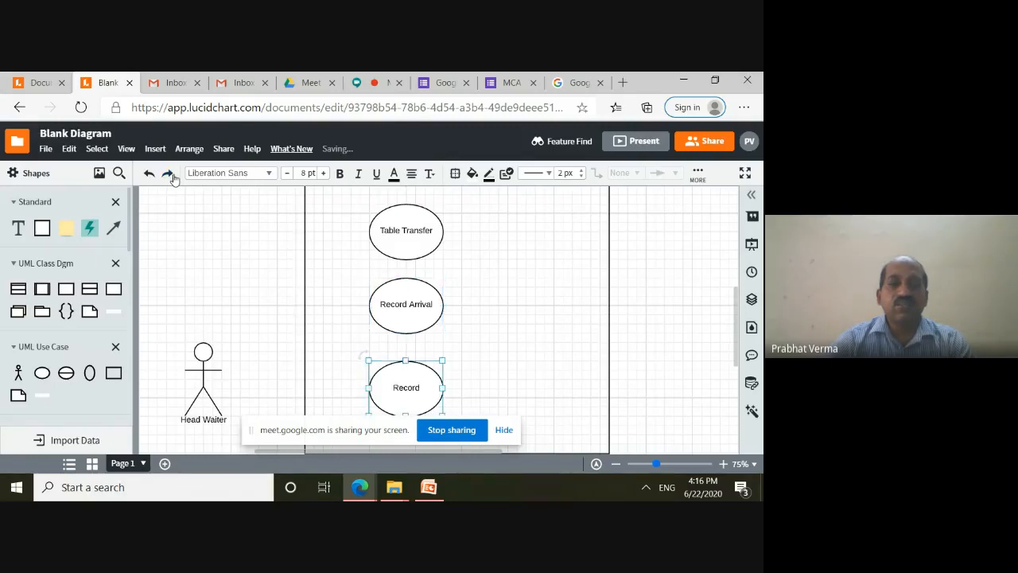
left_click(169, 175)
left_click(170, 175)
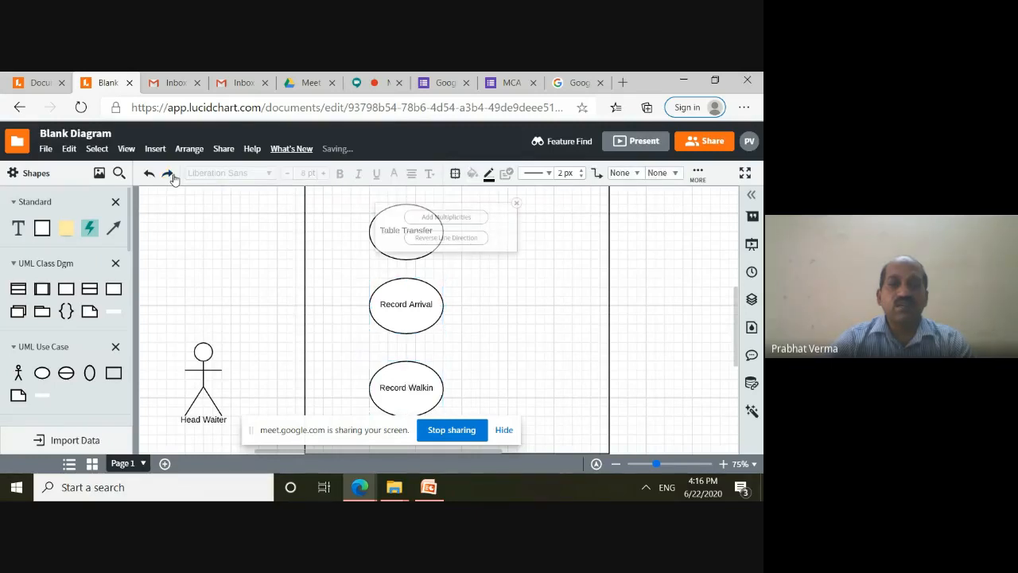
Redo the connector lines that link the Head Waiter actor to Table Transfer, Record Walkin and Record Arrival
left_click(170, 175)
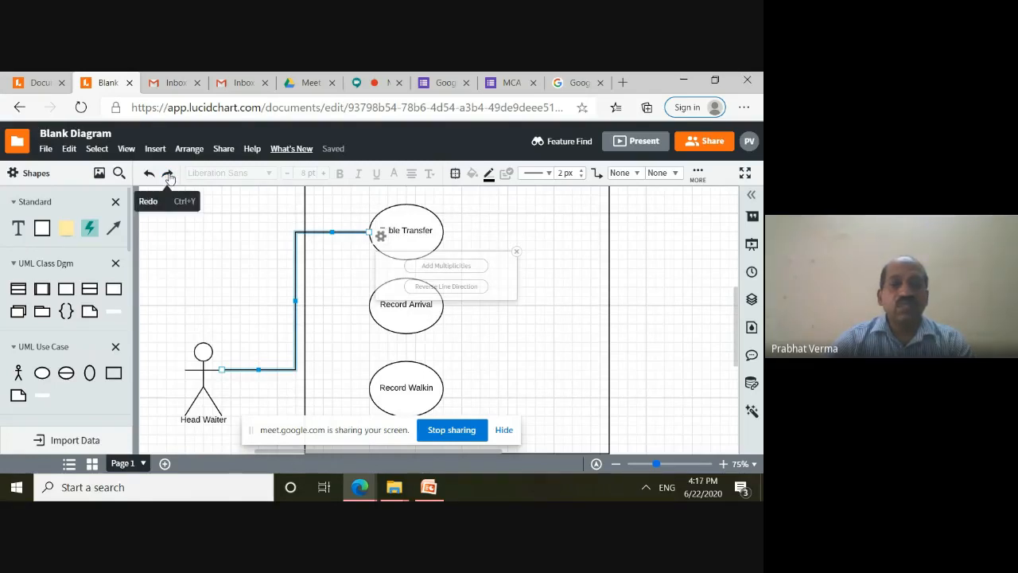
left_click(170, 175)
left_click(170, 174)
left_click(169, 174)
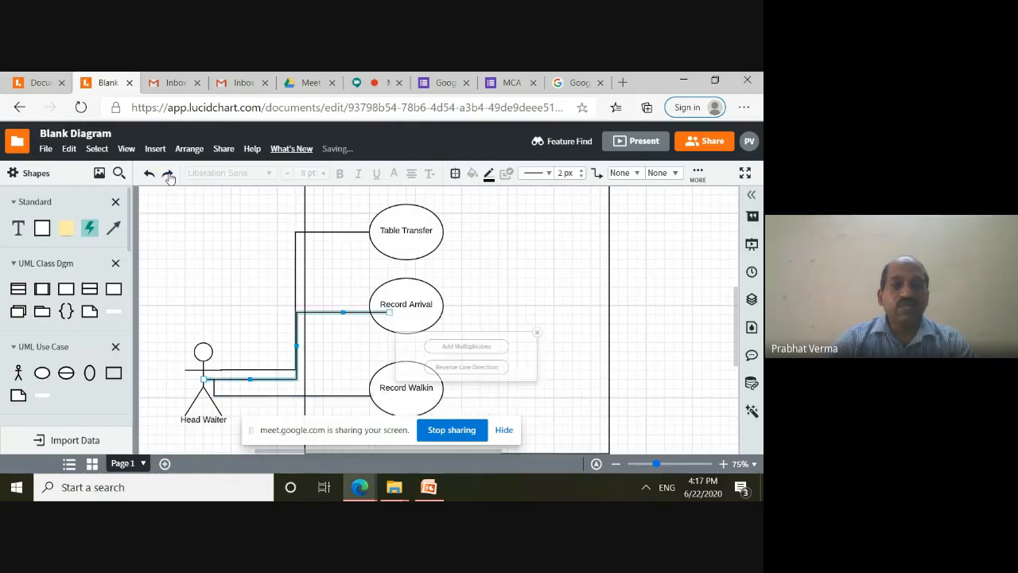
Redo the rerouting of the Head Waiter line to Table Transfer and the removal of the line to Record Arrival
left_click(169, 175)
left_click(169, 176)
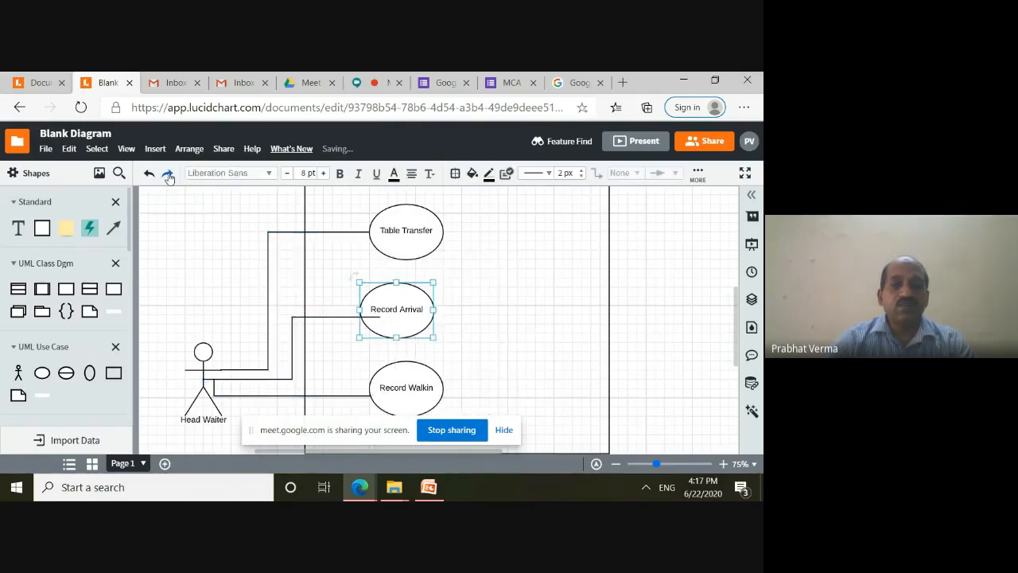
left_click(170, 176)
left_click(169, 177)
left_click(170, 177)
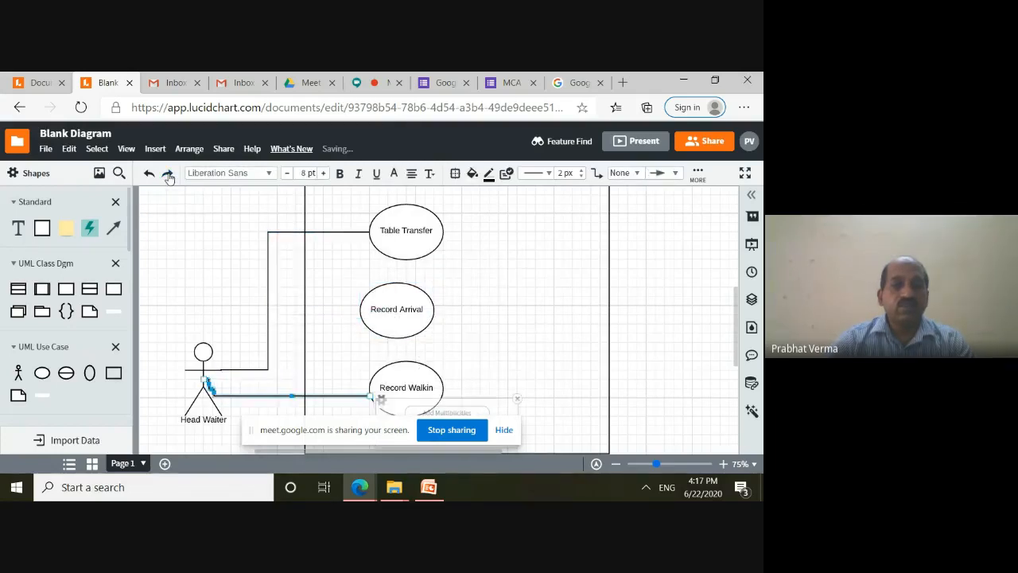
Redo the replacement connectors from Head Waiter to Record Arrival and Record Walkin, and the move of Record Arrival closer to Record Walkin
left_click(169, 176)
left_click(169, 177)
left_click(170, 177)
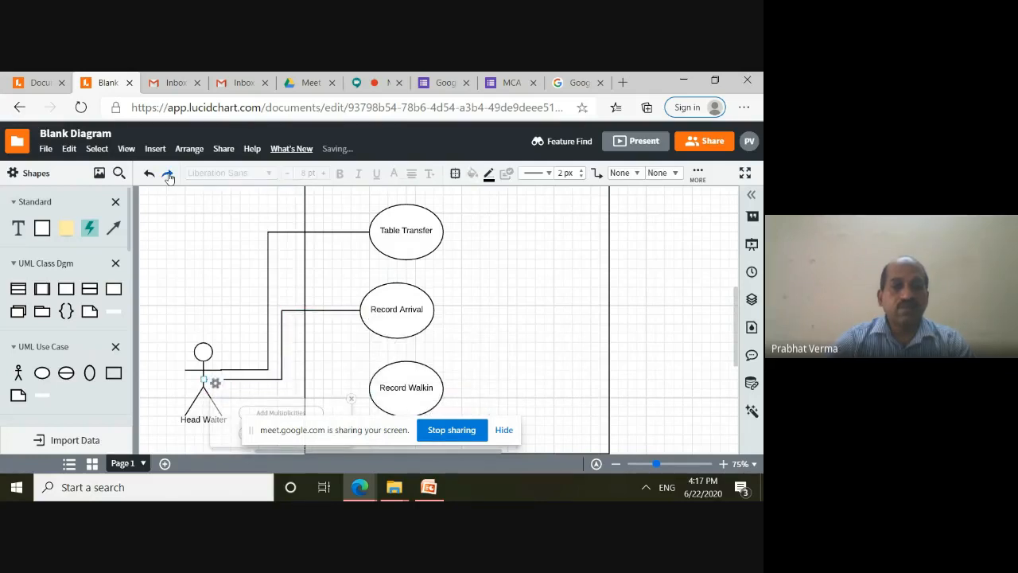
left_click(168, 176)
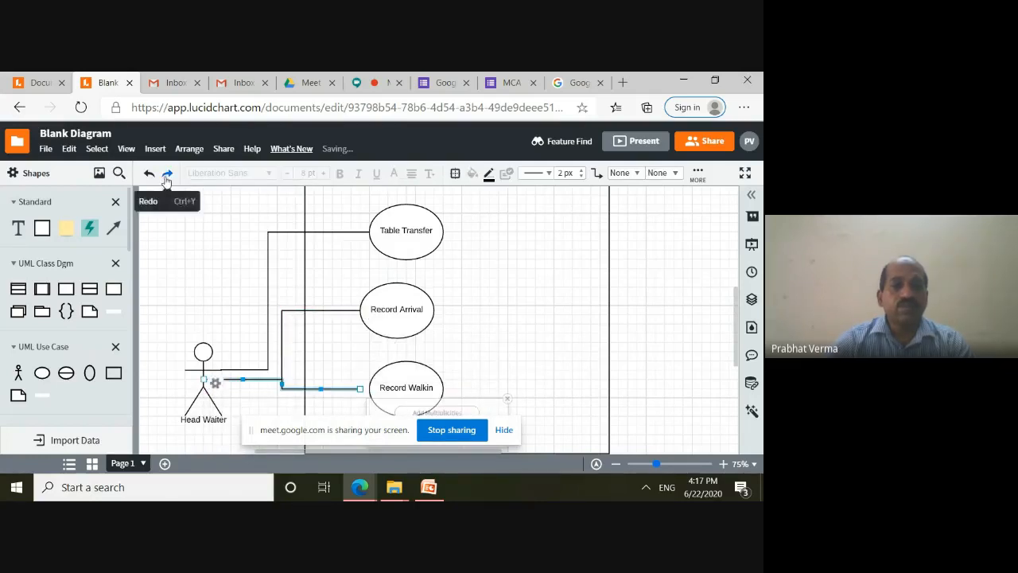
left_click(167, 176)
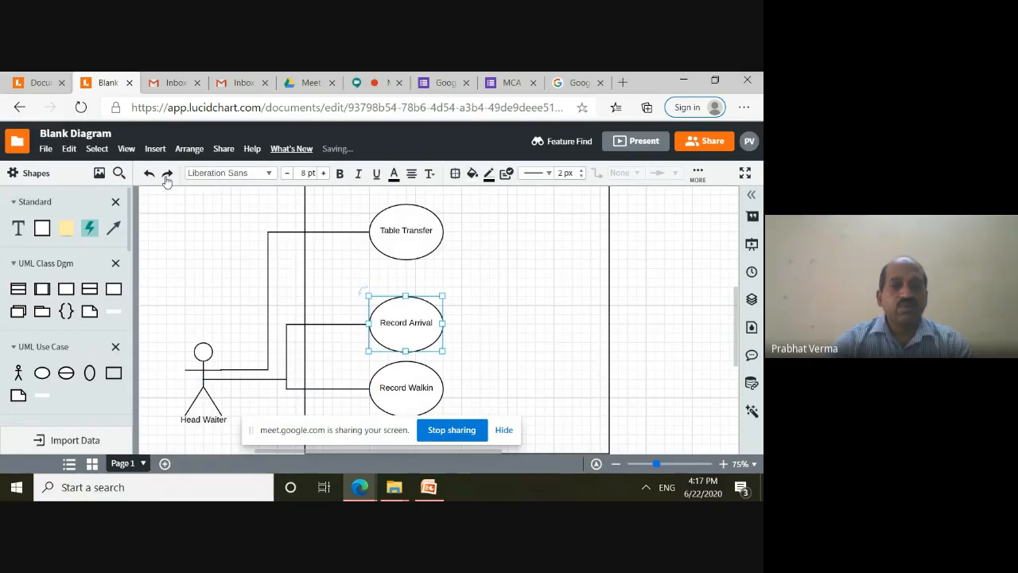
Redo the placement of a new use case in the container's right half and its naming as Display Booking Status
left_click(167, 176)
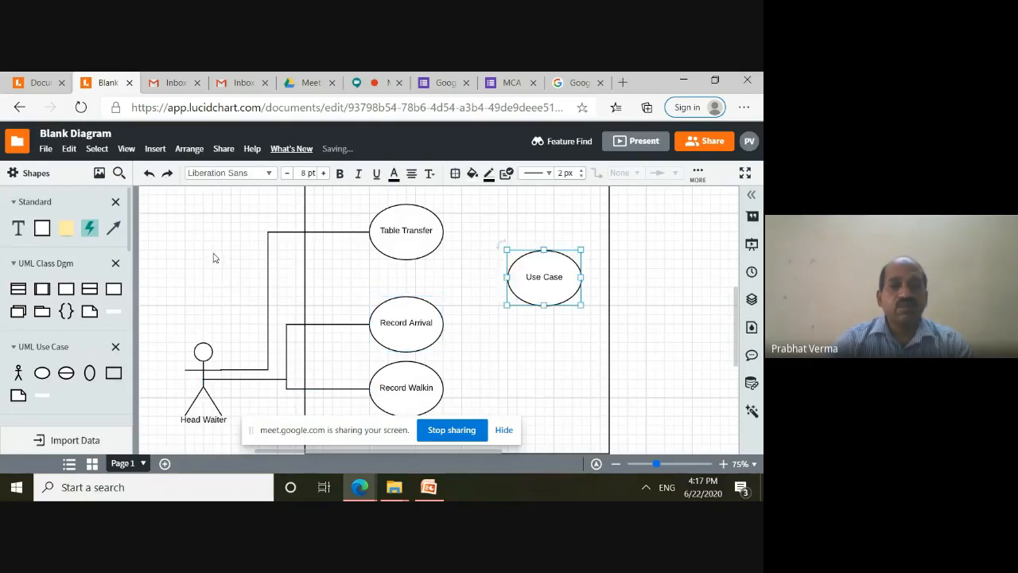
scroll(214, 256, "down", 3)
scroll(270, 260, "up", 5)
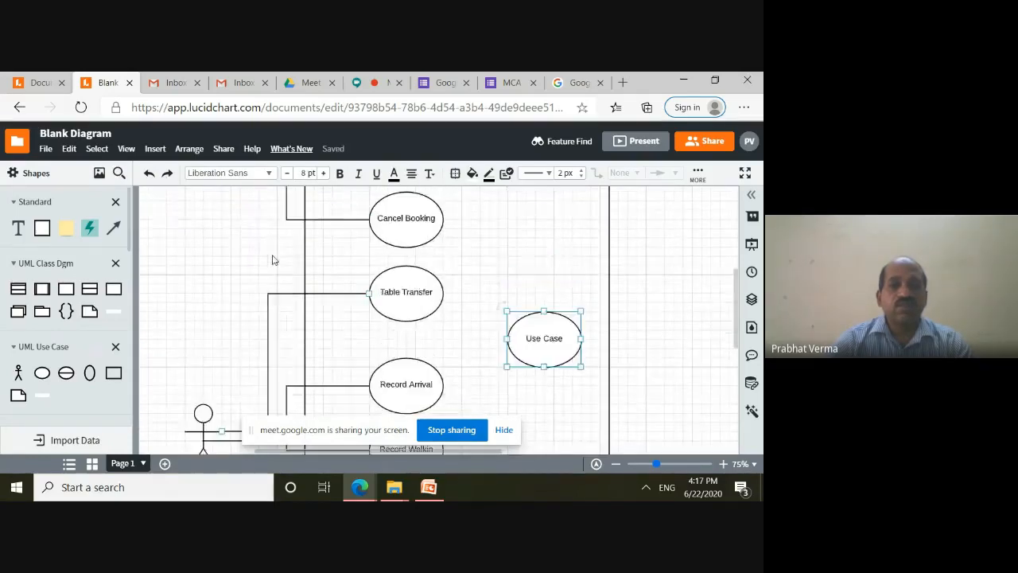
scroll(272, 259, "up", 3)
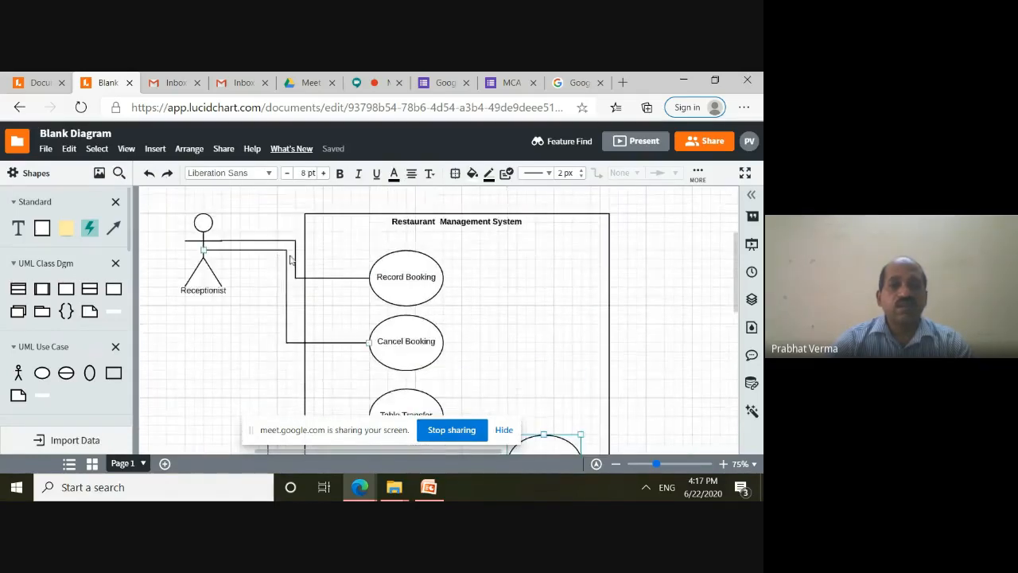
left_click(238, 241)
scroll(388, 350, "down", 1)
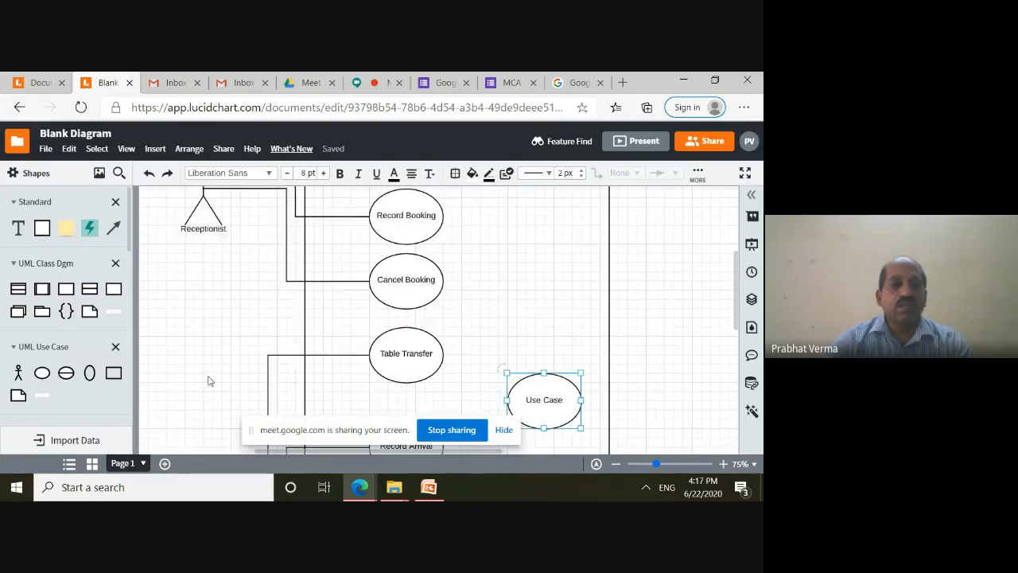
scroll(211, 381, "down", 2)
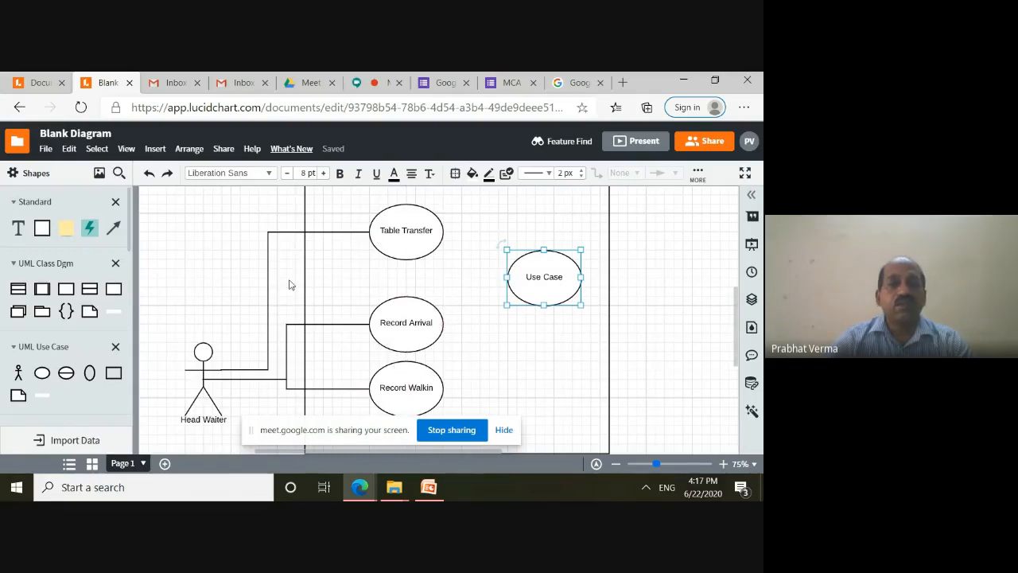
scroll(501, 257, "up", 2)
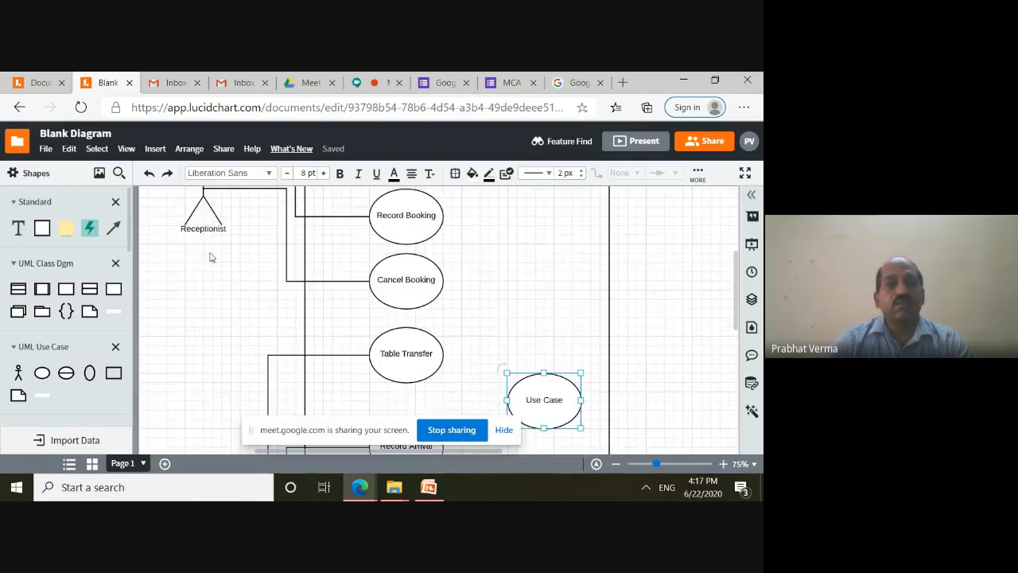
scroll(211, 257, "up", 2)
type("D")
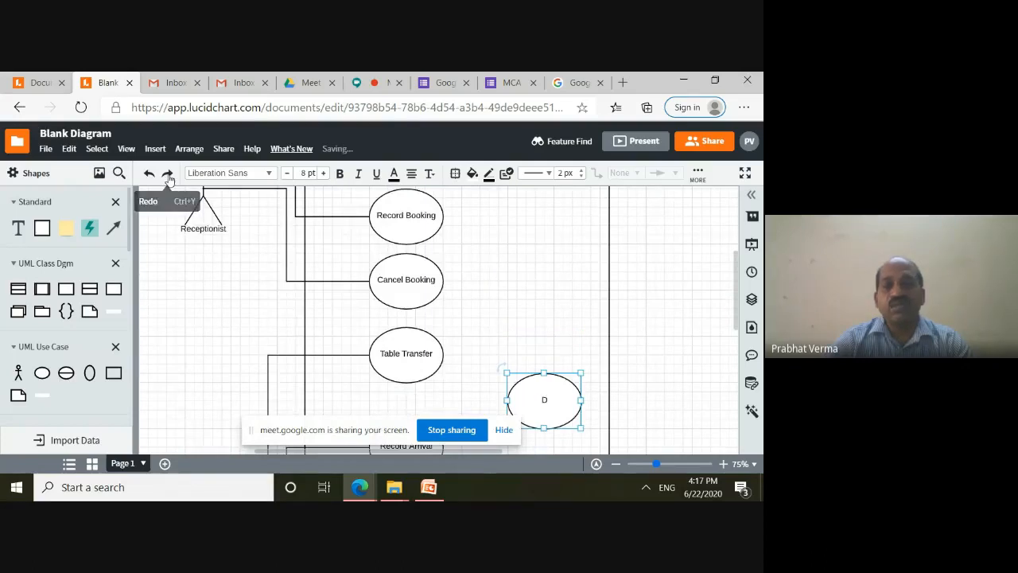
type("isplay Booking Status")
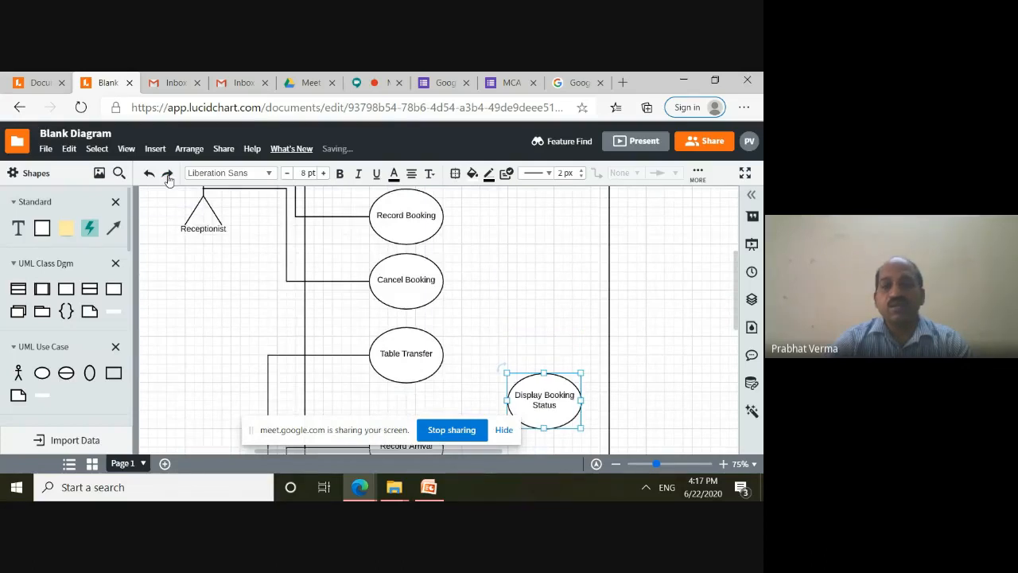
Redo the arrows from Cancel Booking, Table Transfer and Record Arrival to Display Booking Status
left_click(168, 179)
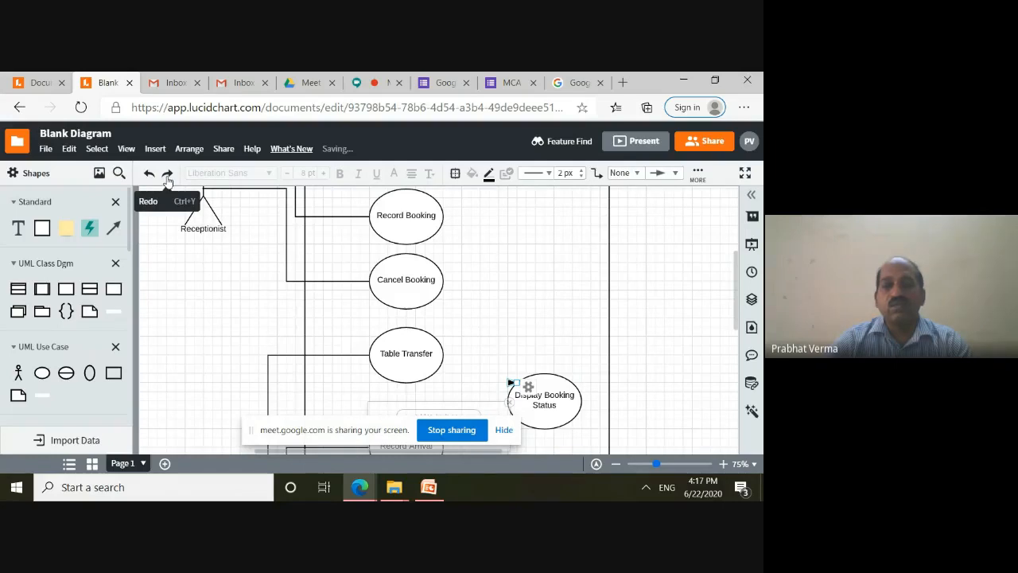
left_click(168, 180)
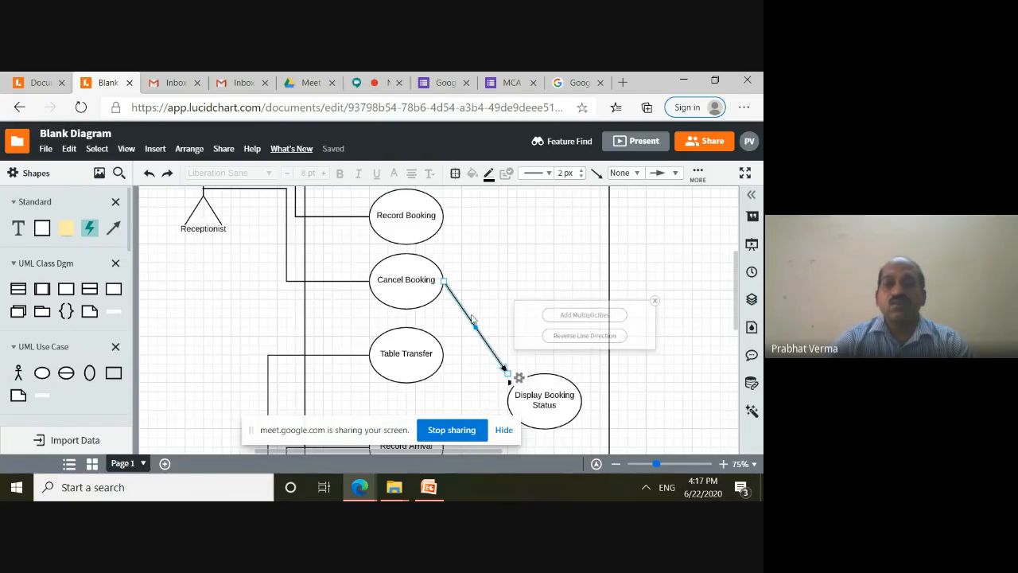
left_click(595, 175)
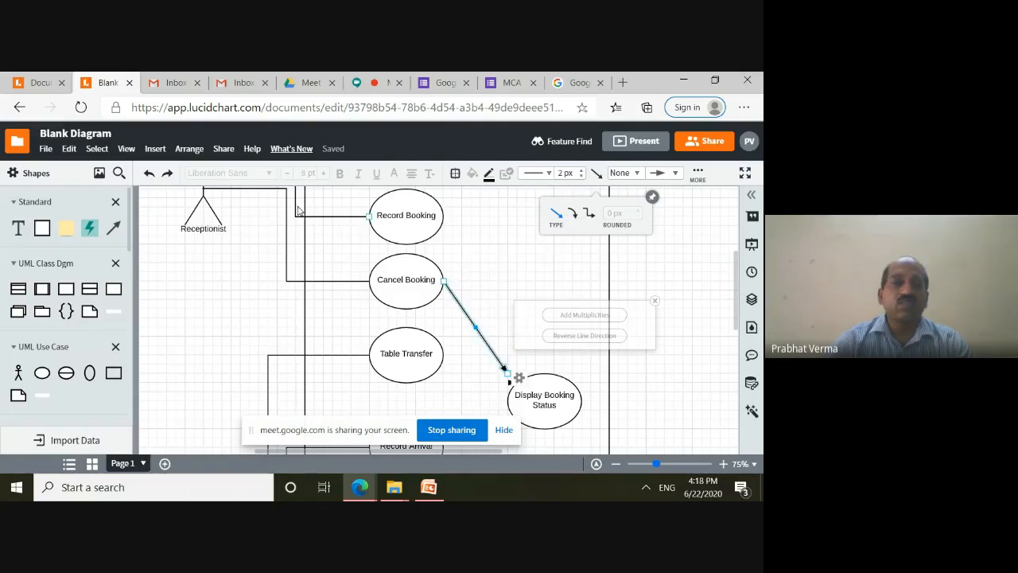
left_click(167, 176)
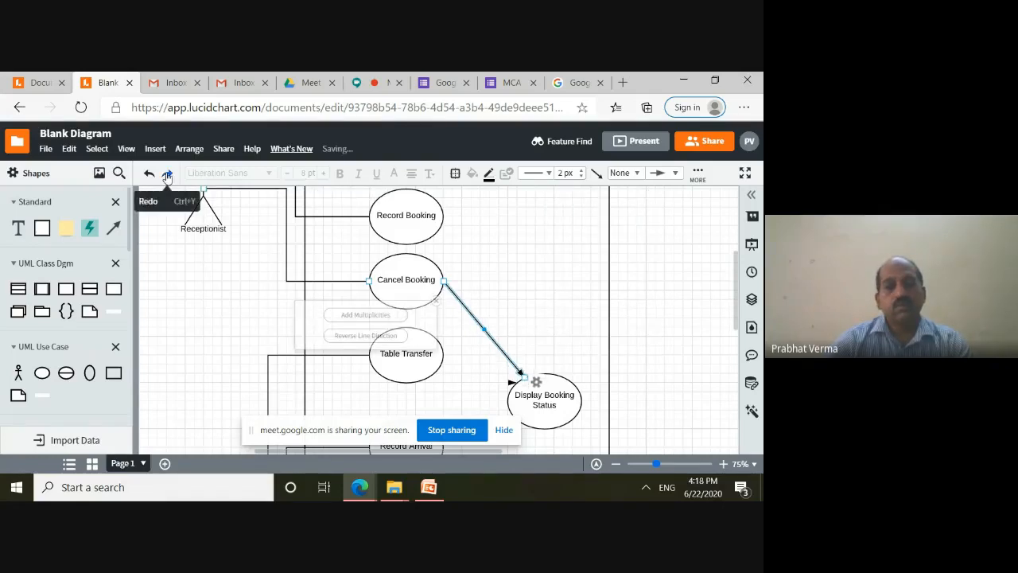
left_click(167, 175)
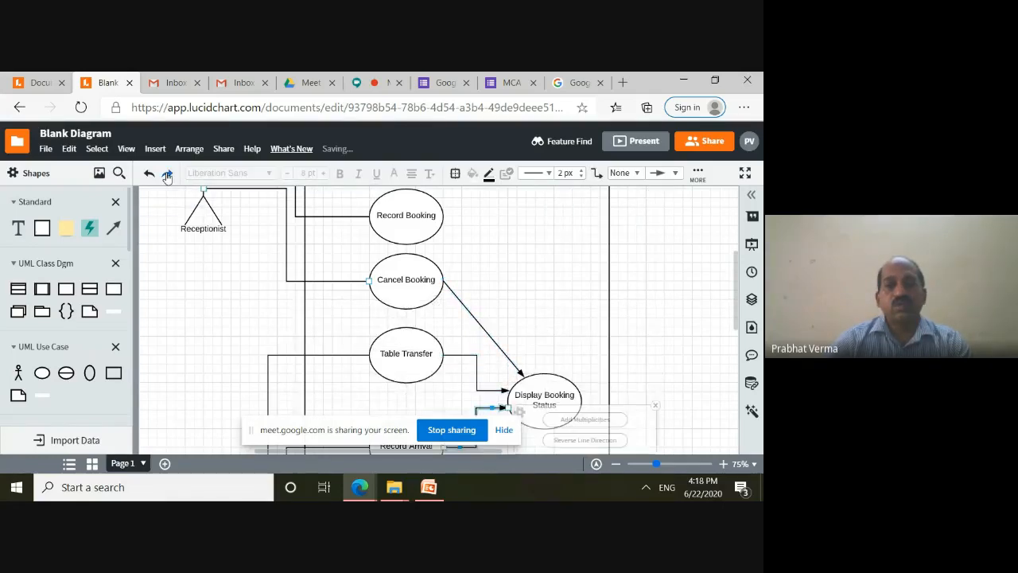
Redo the formatting that makes the arrows leading to Display Booking Status straight and dashed
left_click(167, 175)
left_click(167, 176)
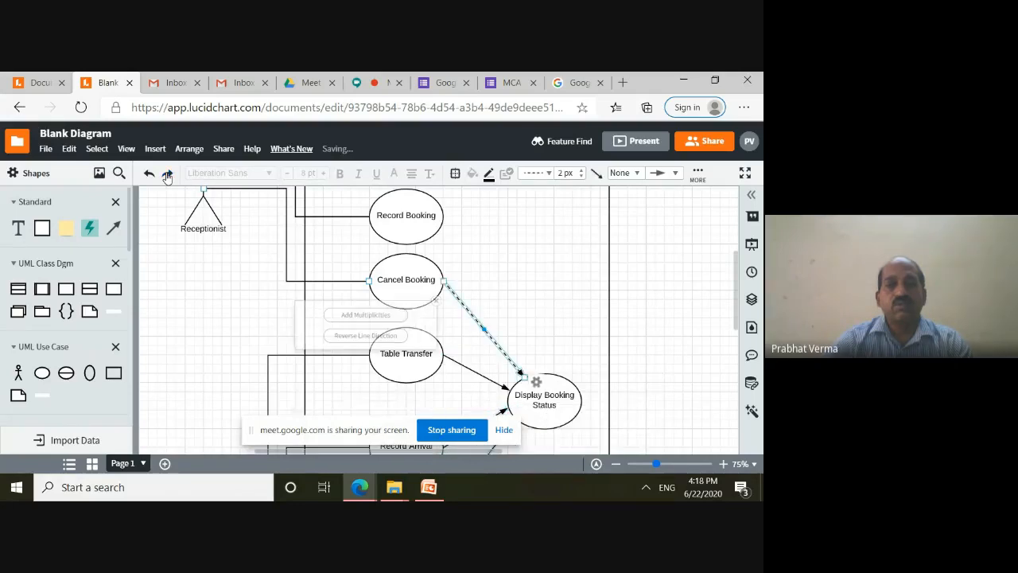
left_click(167, 176)
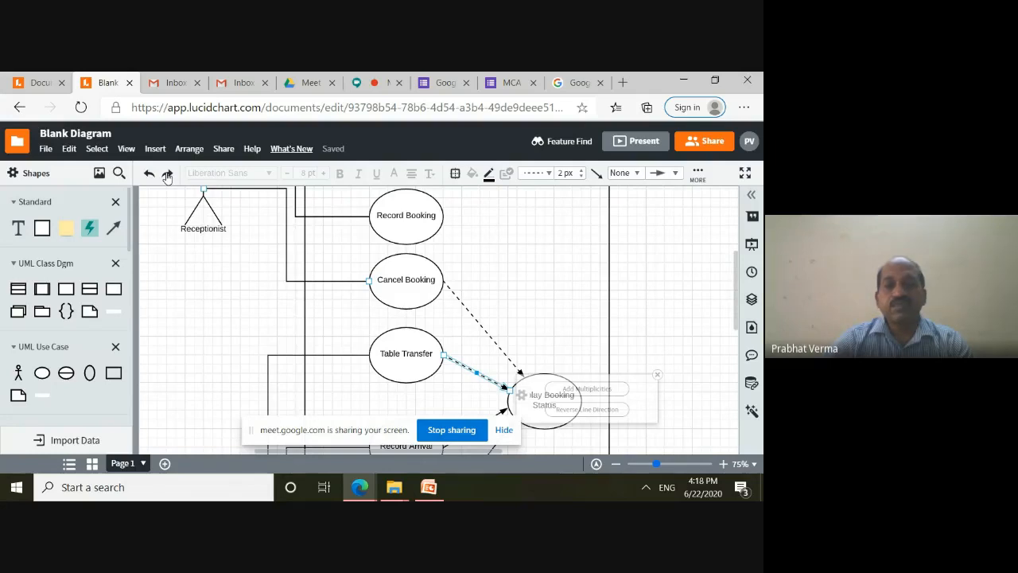
left_click(167, 176)
Redo the new actor between Receptionist and Head Waiter, its reduced height, and its straight line to Display Booking Status
left_click(167, 176)
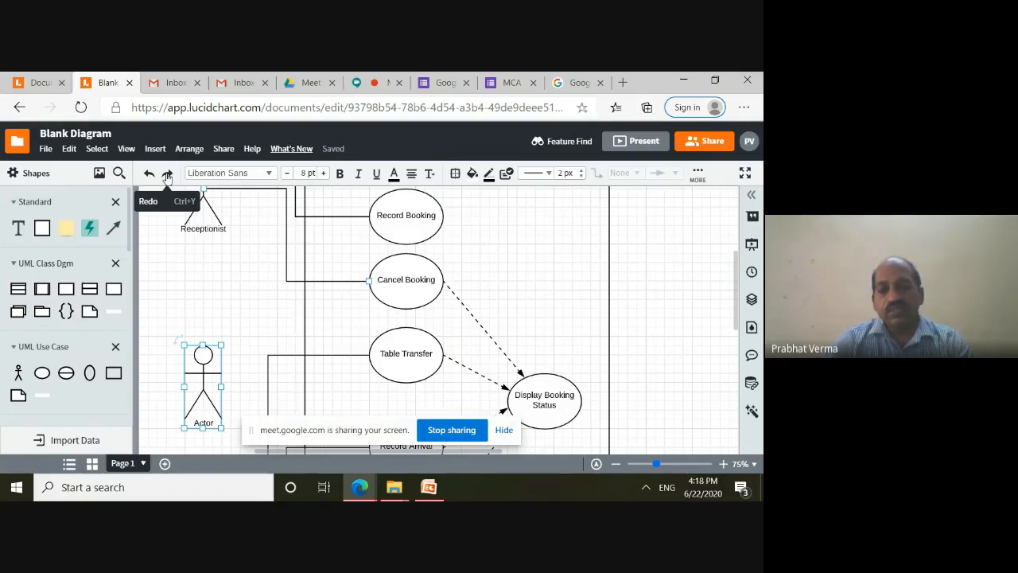
left_click(167, 175)
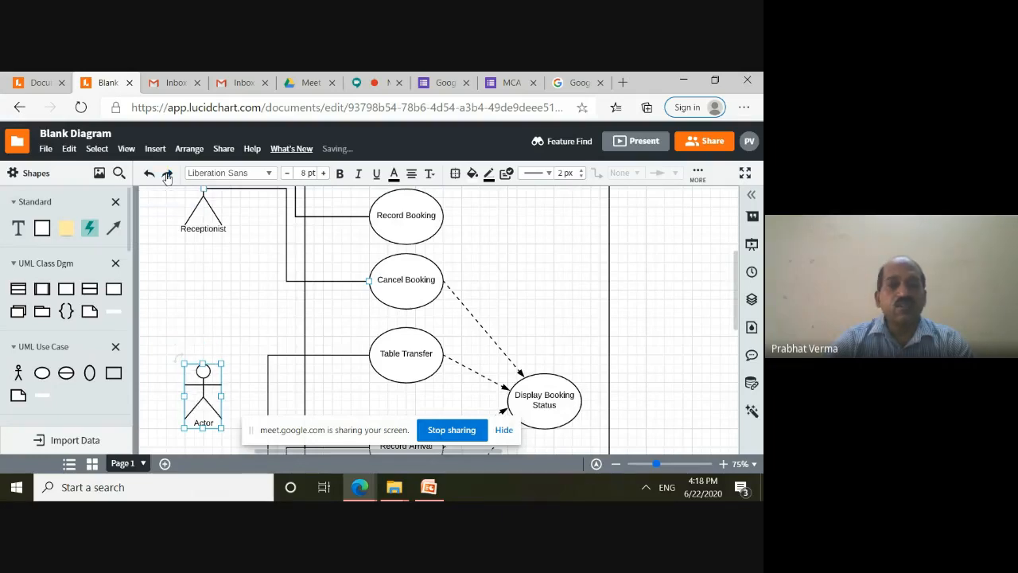
left_click(167, 175)
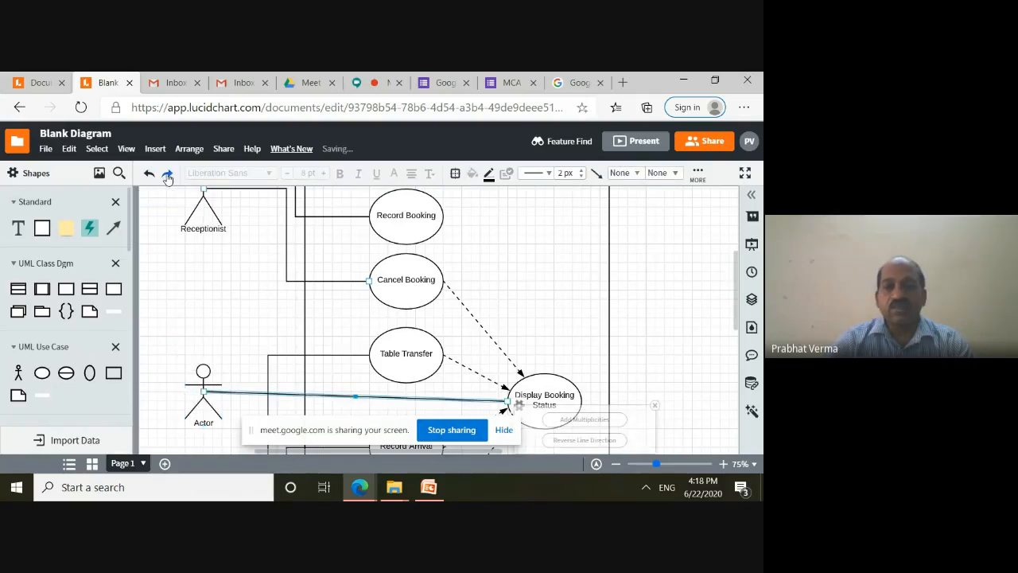
Redo the naming of the new actor as User and the arrow from Record Walkin up to Record Arrival
left_click(167, 175)
left_click(167, 175)
left_click(167, 175)
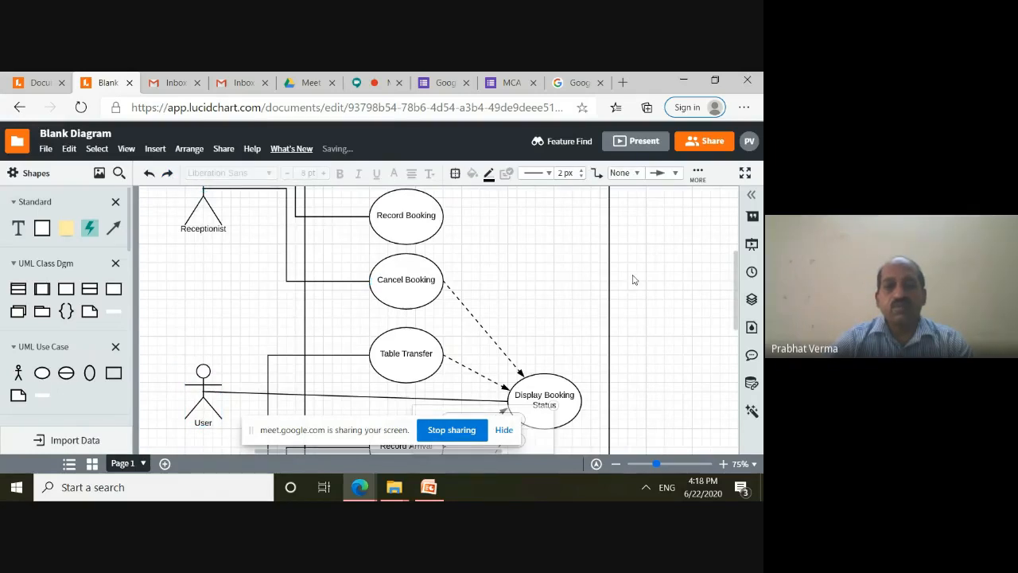
scroll(634, 279, "down", 3)
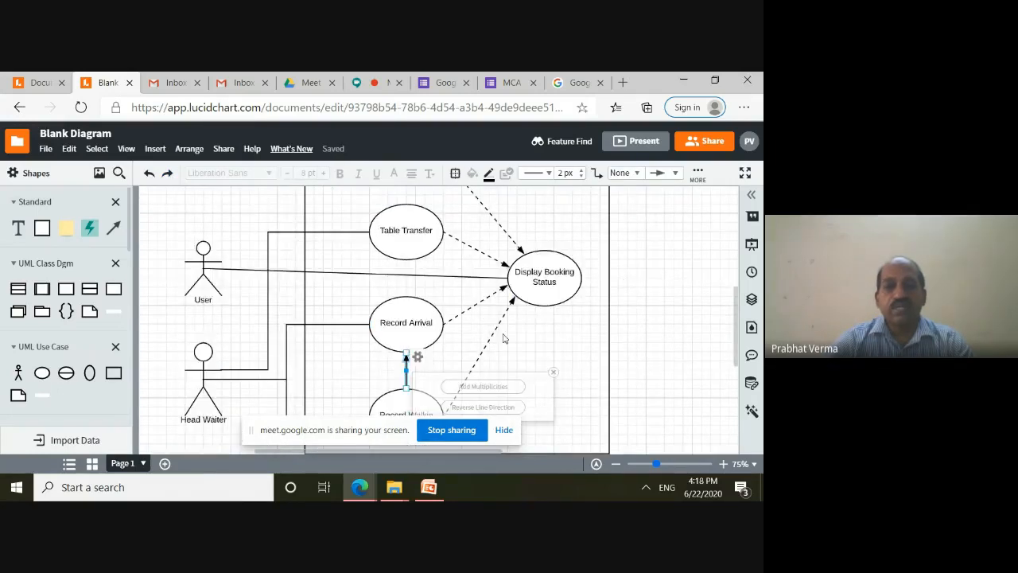
scroll(493, 341, "down", 2)
scroll(454, 289, "up", 3)
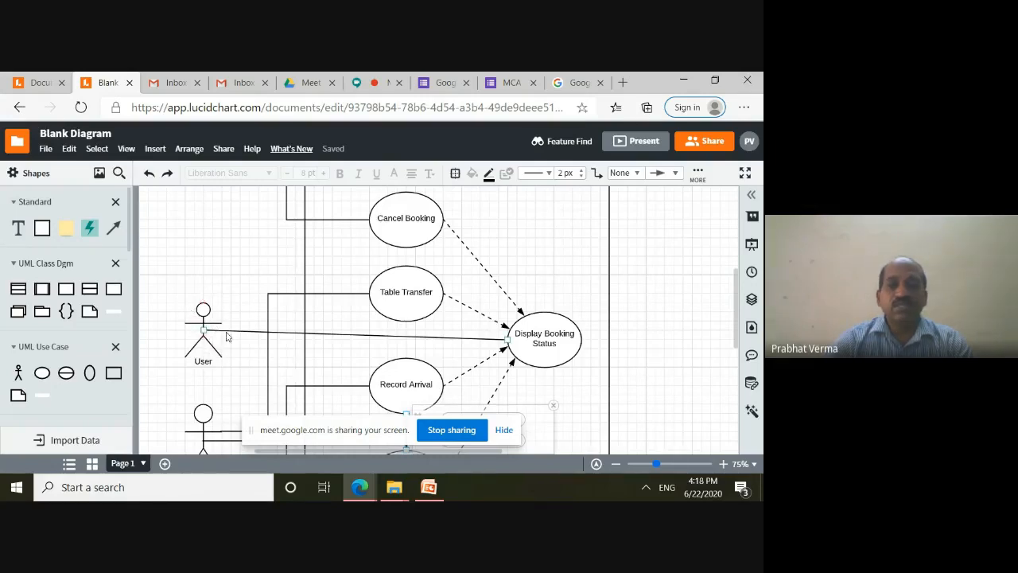
Redo the <<include>> labels on the arrows from Record Walkin, Record Arrival, Table Transfer and Cancel Booking to Display Booking Status
left_click(167, 173)
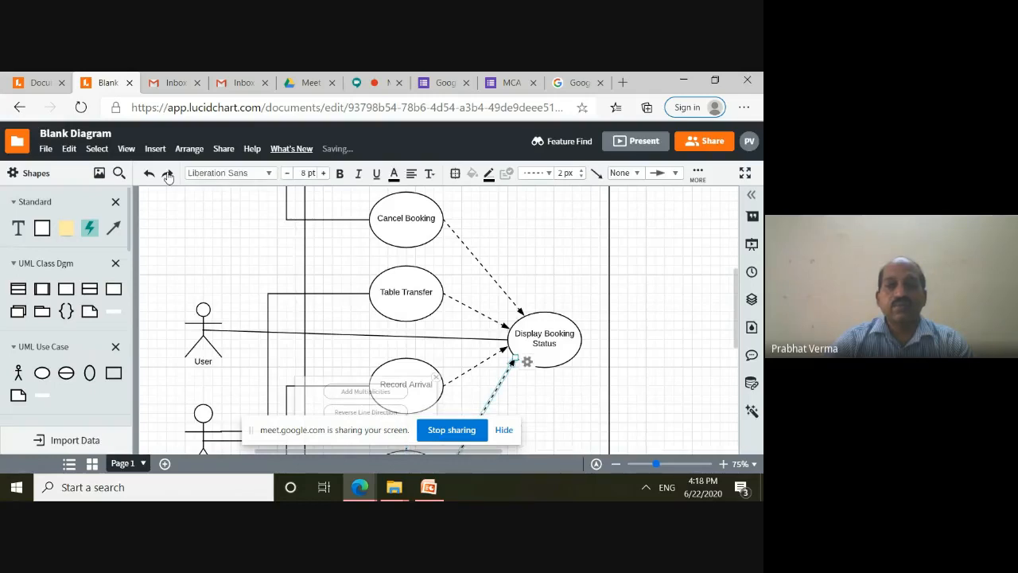
left_click(167, 173)
left_click(167, 173)
left_click(167, 173)
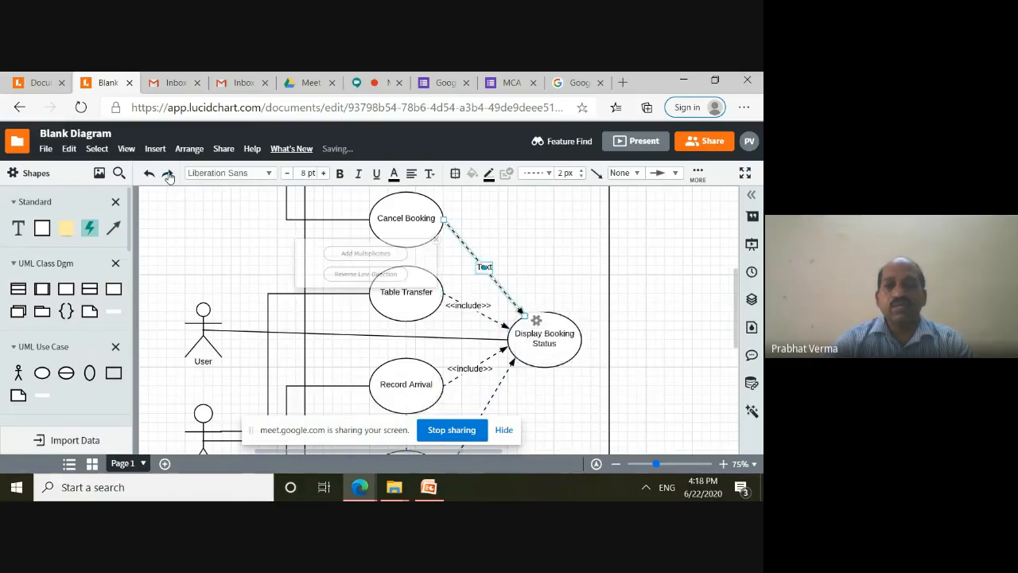
left_click(167, 173)
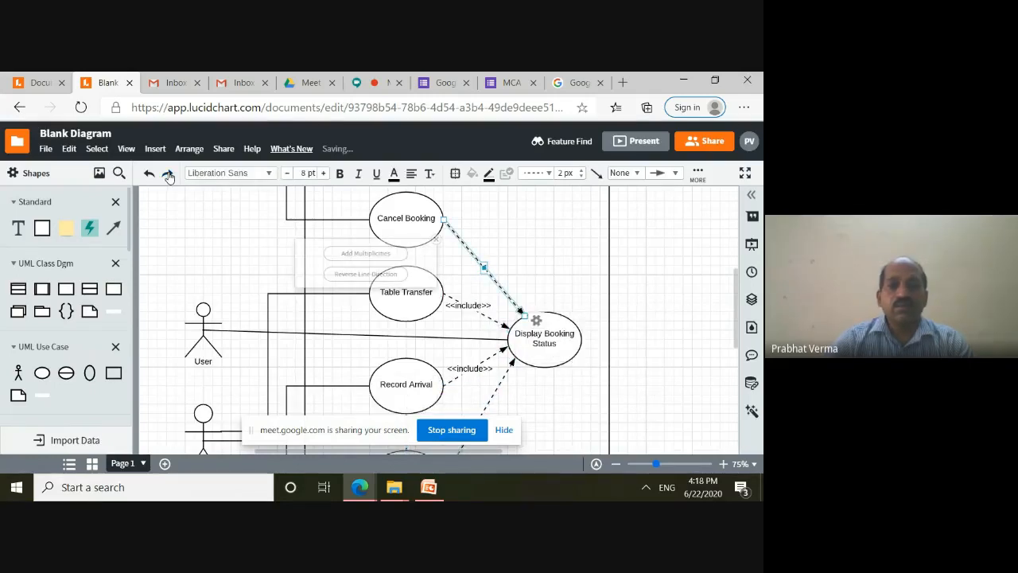
left_click(167, 173)
Redo the arrow from Record Booking to Display Booking Status and its straight, dashed formatting
left_click(167, 173)
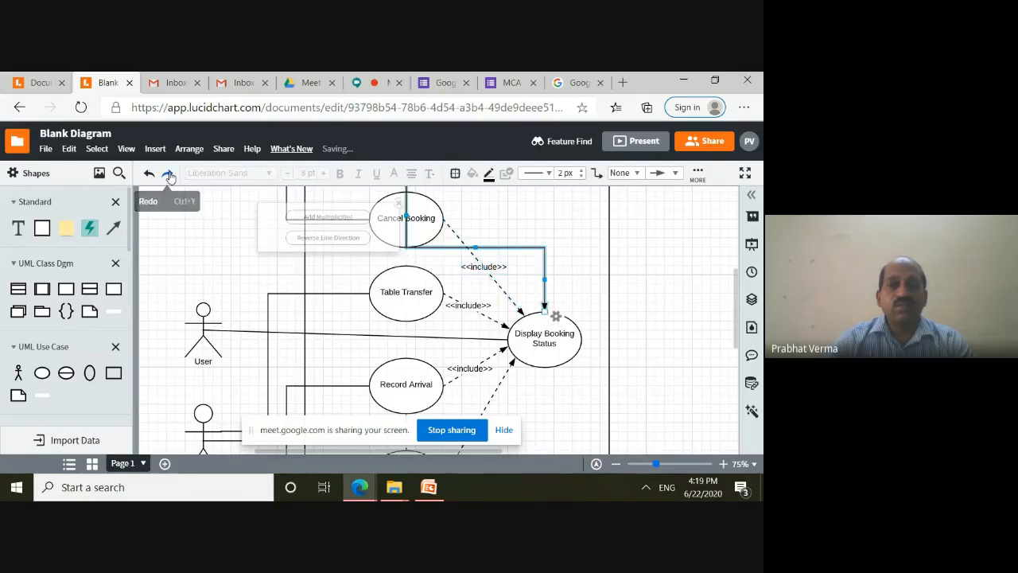
left_click(167, 173)
left_click(167, 173)
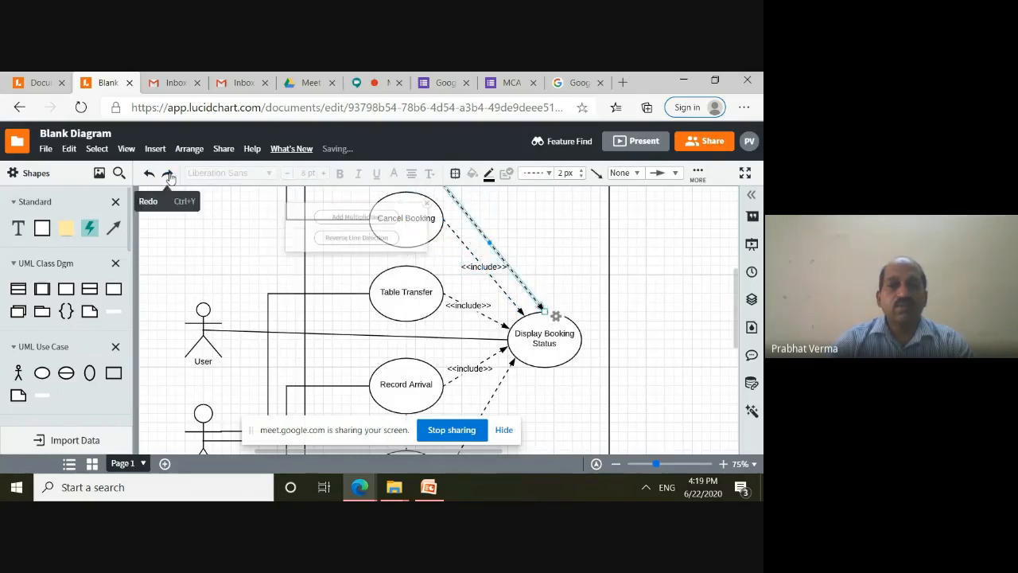
left_click(167, 174)
Redo the <<include>> label on the arrow from Record Booking to Display Booking Status
scroll(533, 244, "up", 3)
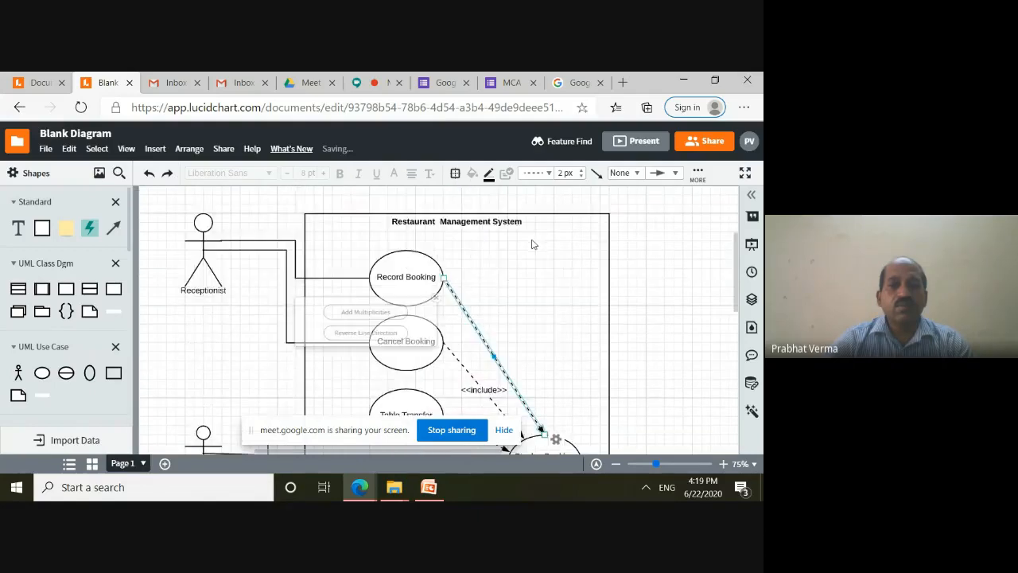
scroll(538, 275, "down", 6)
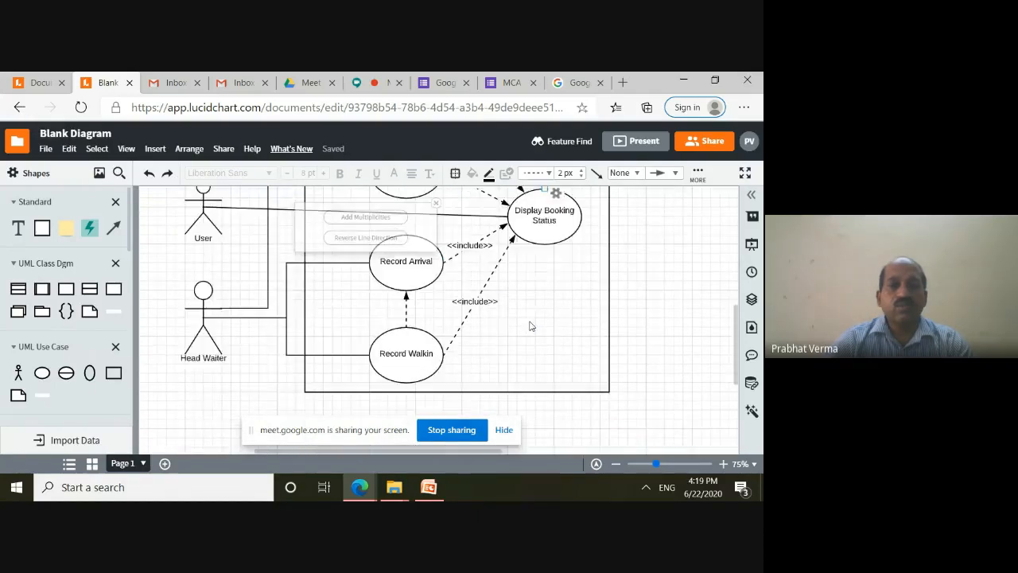
scroll(525, 330, "up", 2)
scroll(501, 332, "up", 2)
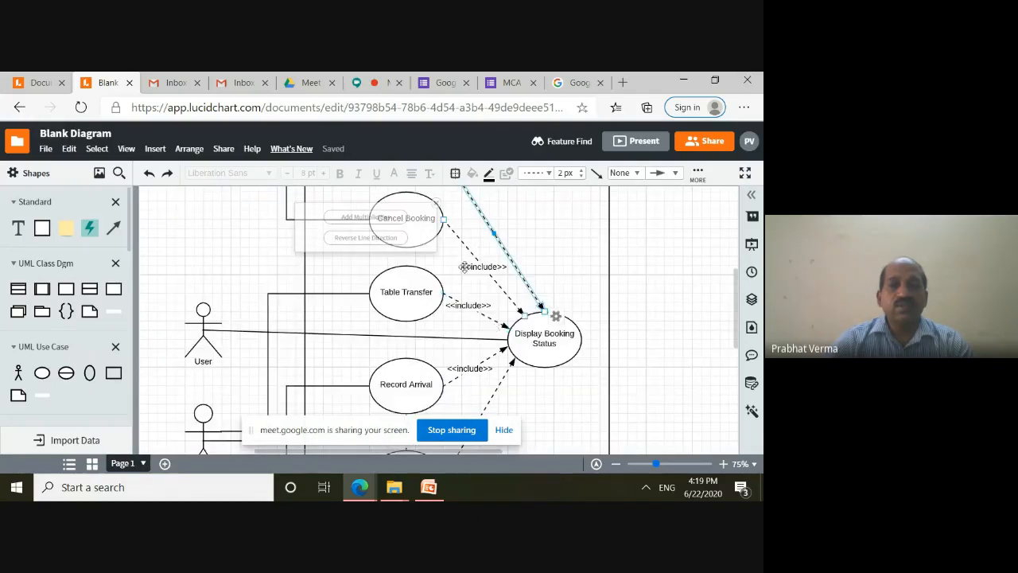
scroll(463, 266, "up", 2)
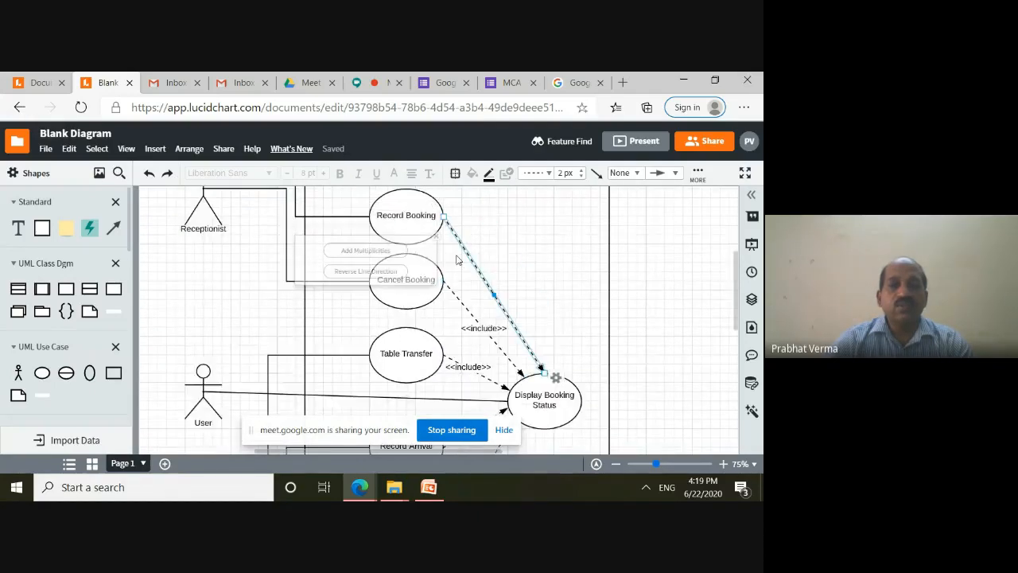
left_click(170, 176)
left_click(171, 176)
left_click(171, 176)
Redo the repositioning of User, Table Transfer and Display Booking Status that levels the line from User
left_click(170, 176)
left_click(170, 176)
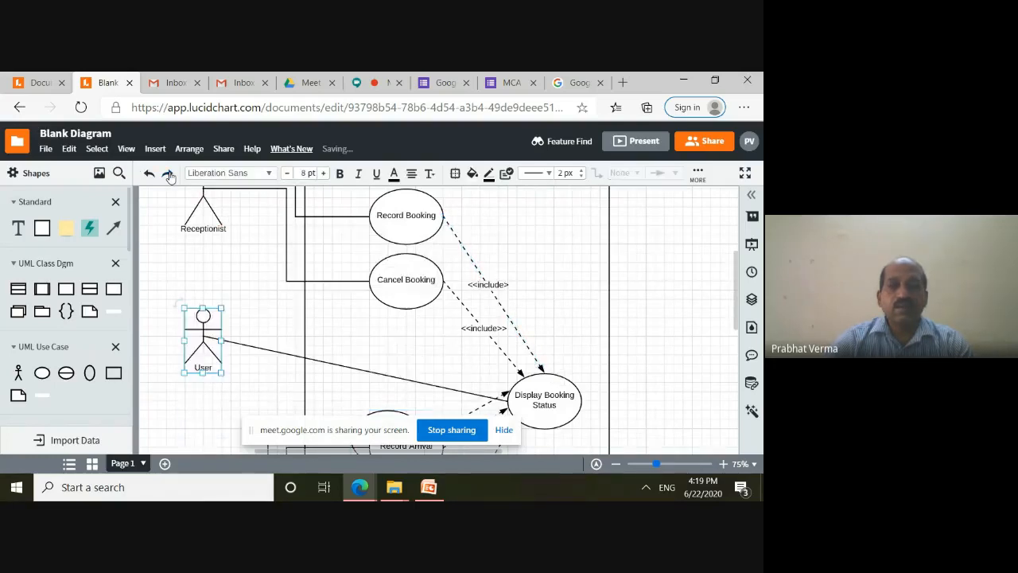
left_click(170, 175)
left_click(170, 176)
left_click(170, 176)
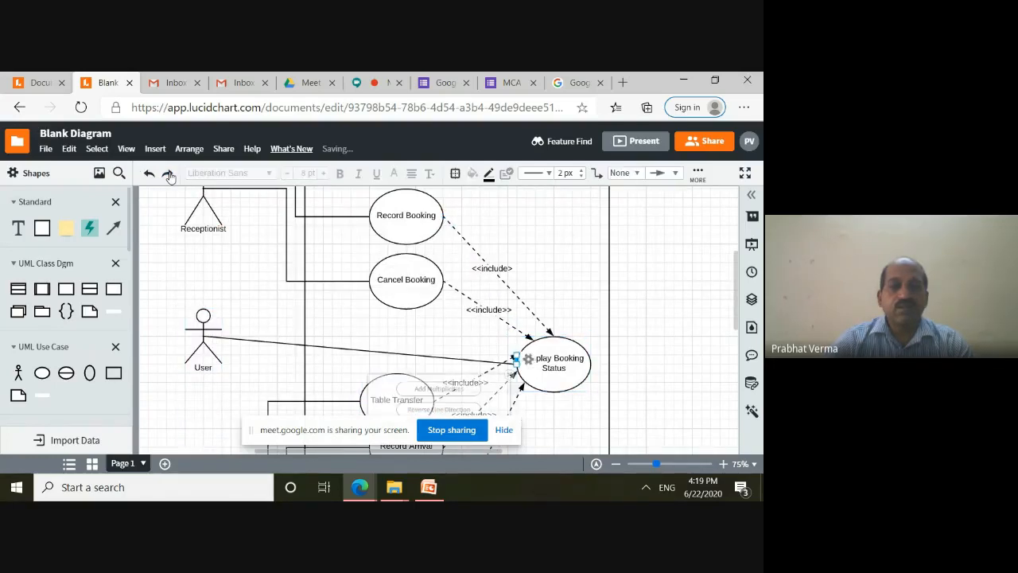
left_click(170, 175)
left_click(170, 176)
left_click(170, 175)
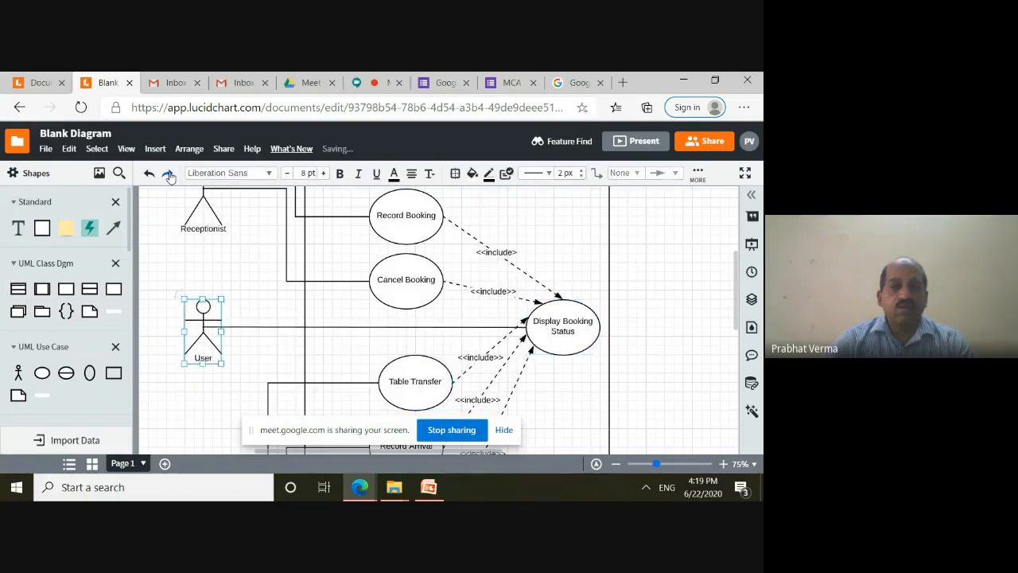
left_click(170, 175)
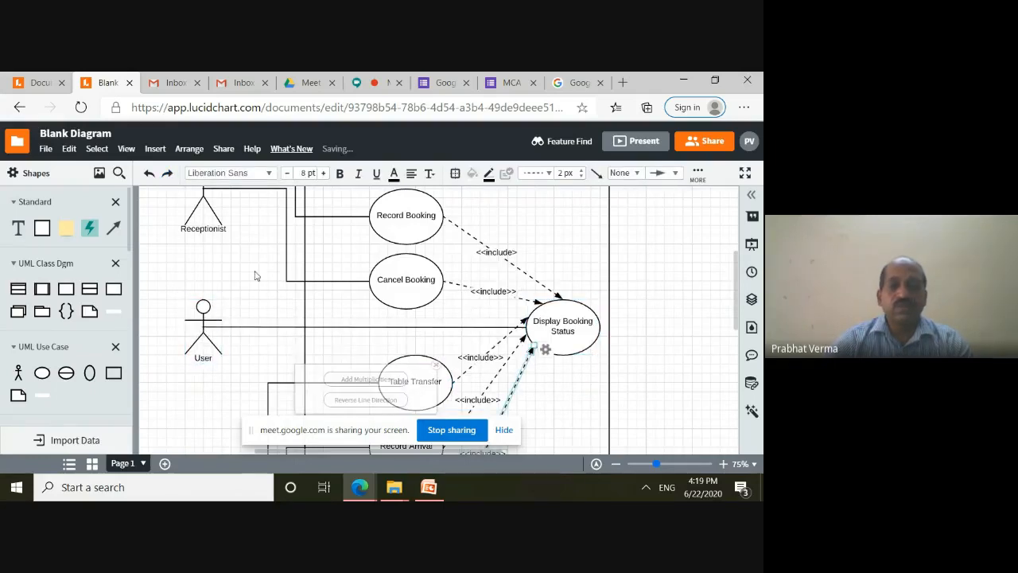
Redo the replacement of the Table Transfer, Record Arrival and Record Walkin arrows with new straight arrows to Display Booking Status
scroll(448, 291, "down", 3)
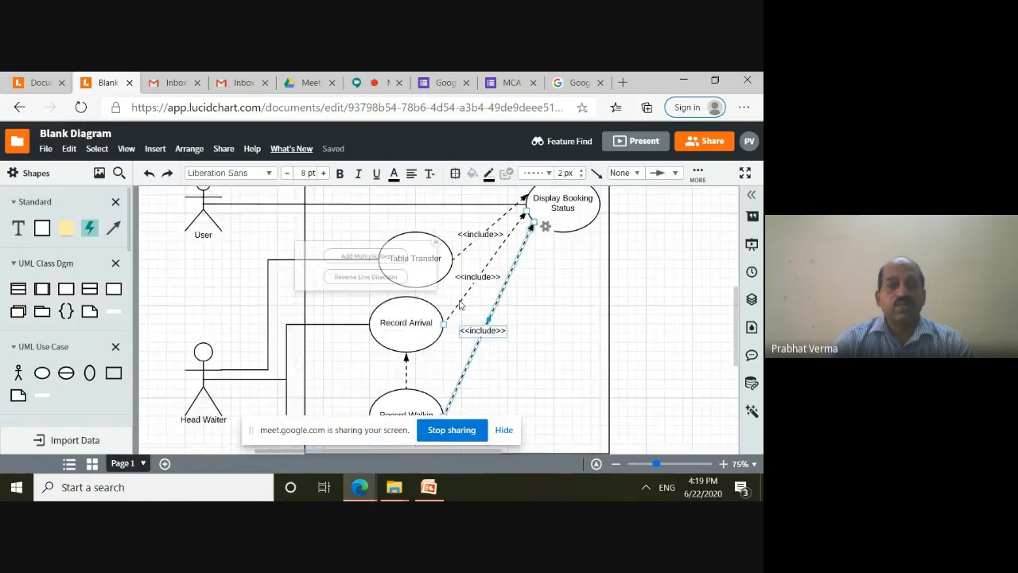
left_click(168, 174)
left_click(168, 174)
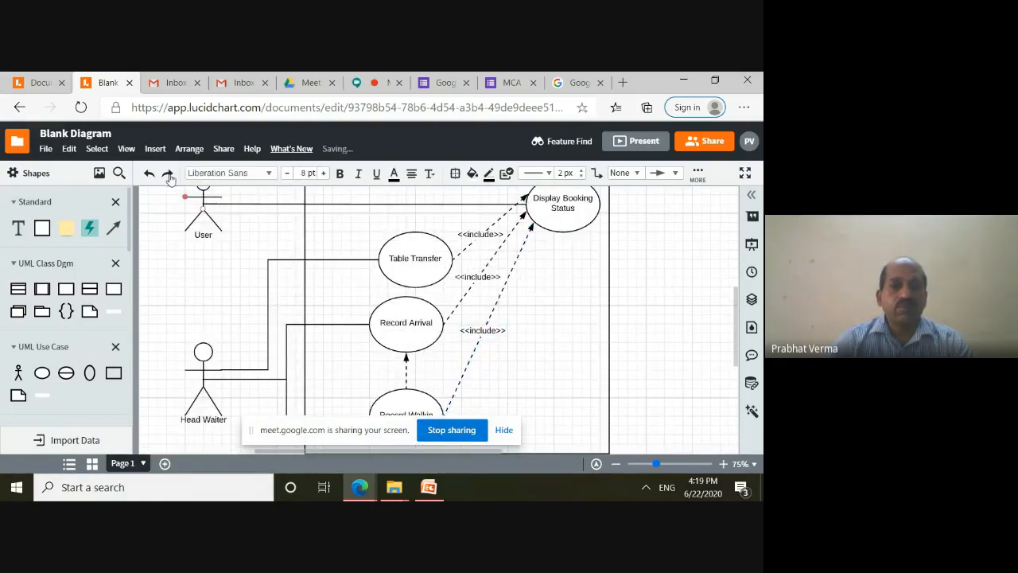
left_click(169, 176)
left_click(167, 174)
left_click(168, 174)
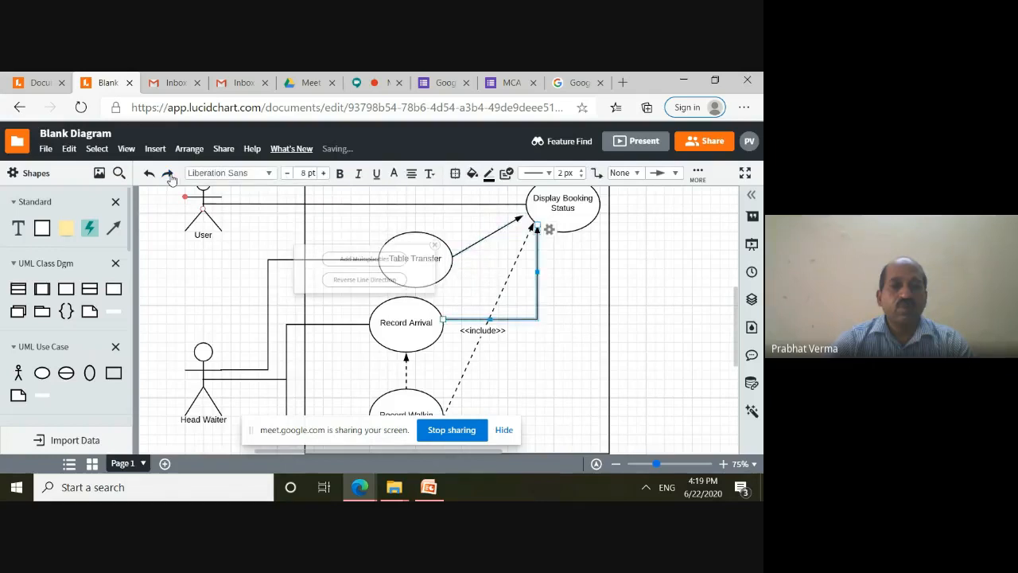
left_click(167, 175)
left_click(168, 175)
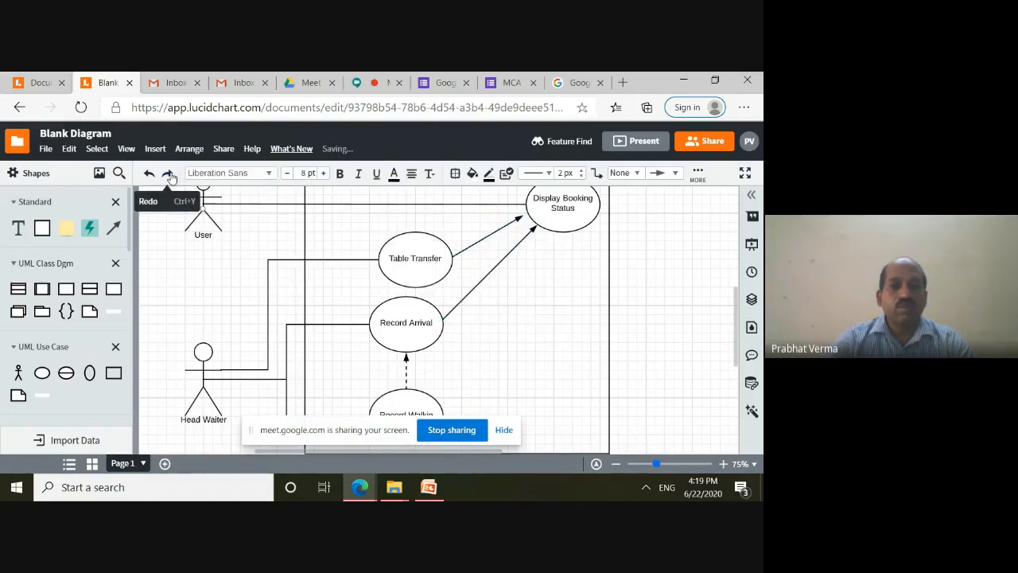
left_click(169, 176)
Redo the dashed line style on the new arrows from Table Transfer, Record Arrival and Record Walkin
left_click(169, 176)
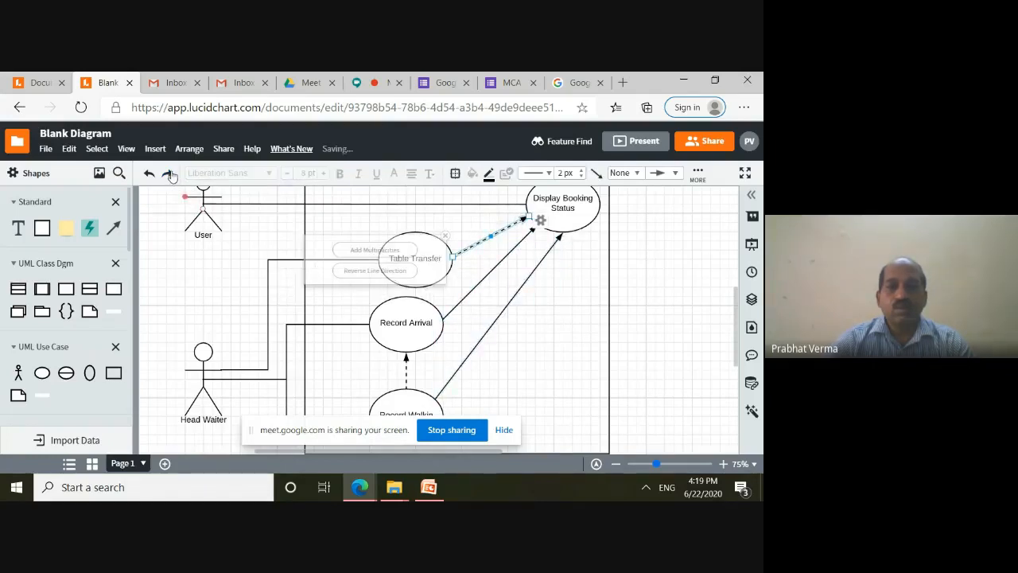
left_click(169, 175)
left_click(171, 176)
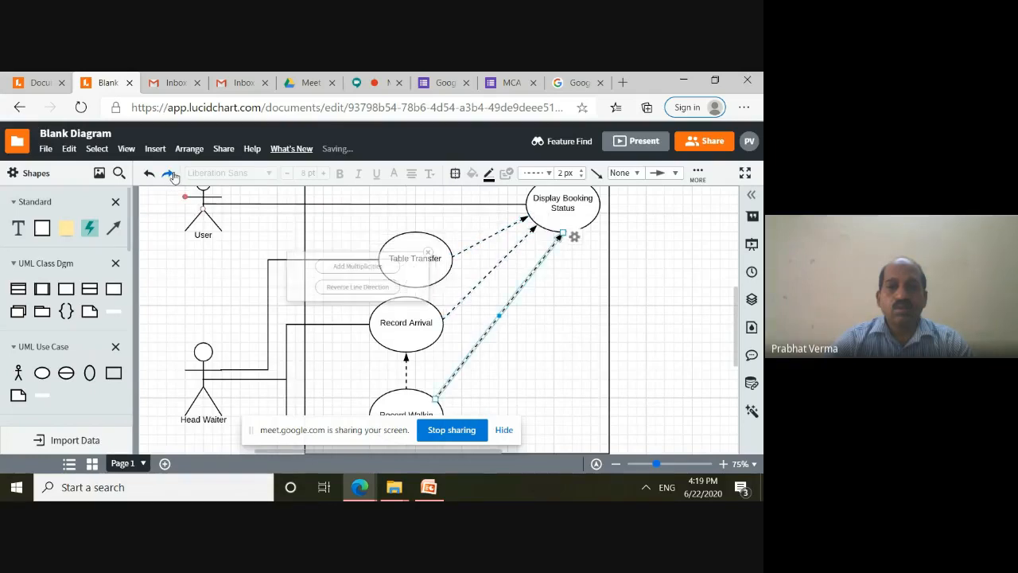
Redo the <<include>> labels on the three new dashed arrows and the <<extends>> label between Record Walkin and Record Arrival
left_click(174, 176)
left_click(174, 177)
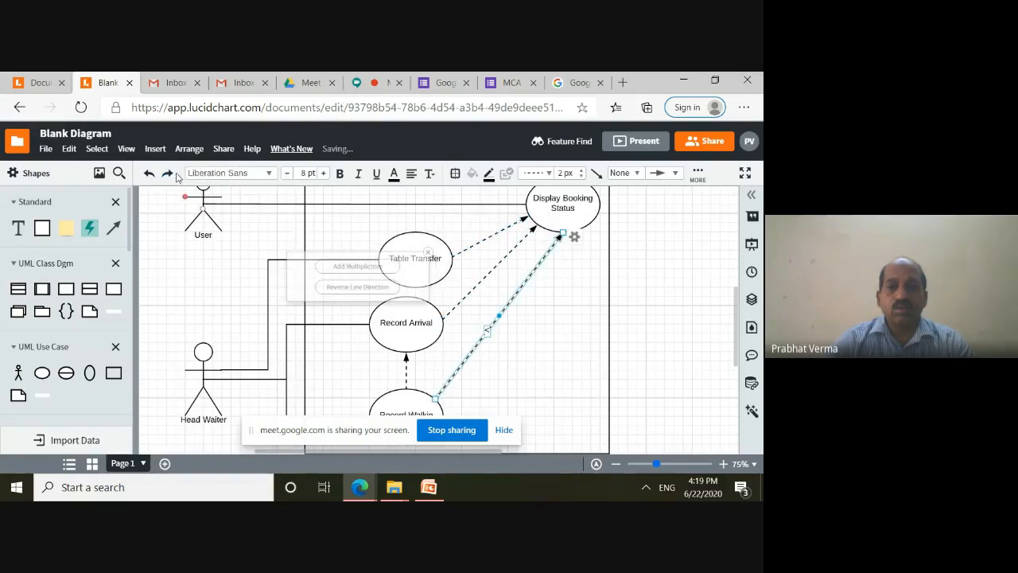
left_click(167, 175)
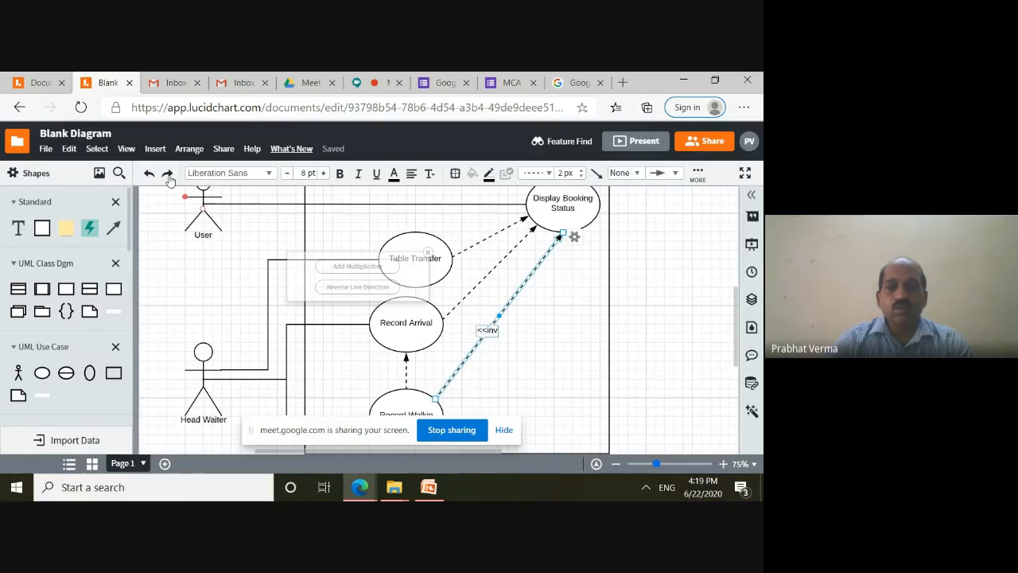
left_click(168, 177)
left_click(169, 176)
left_click(168, 177)
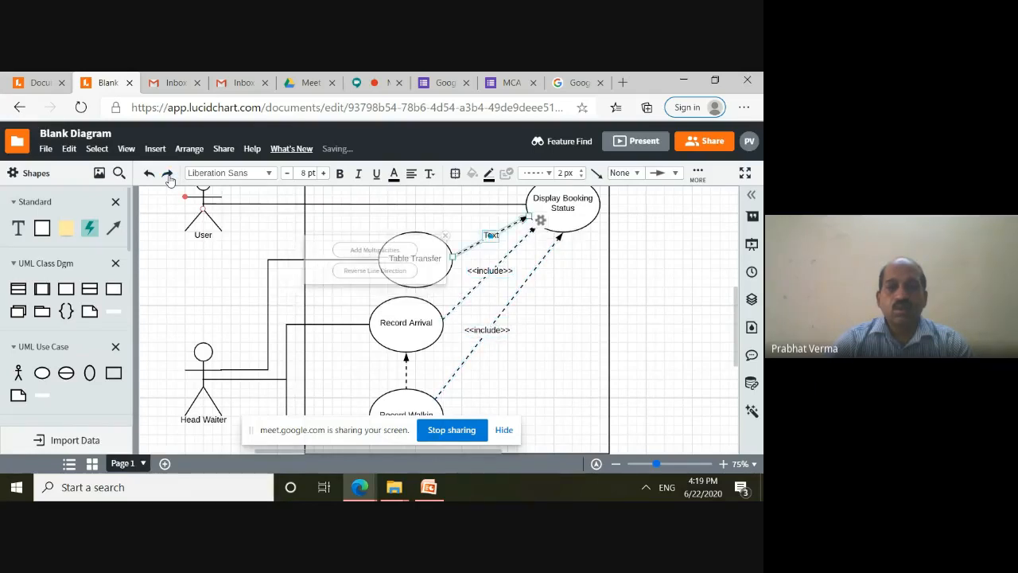
left_click(169, 176)
left_click(169, 177)
left_click(168, 177)
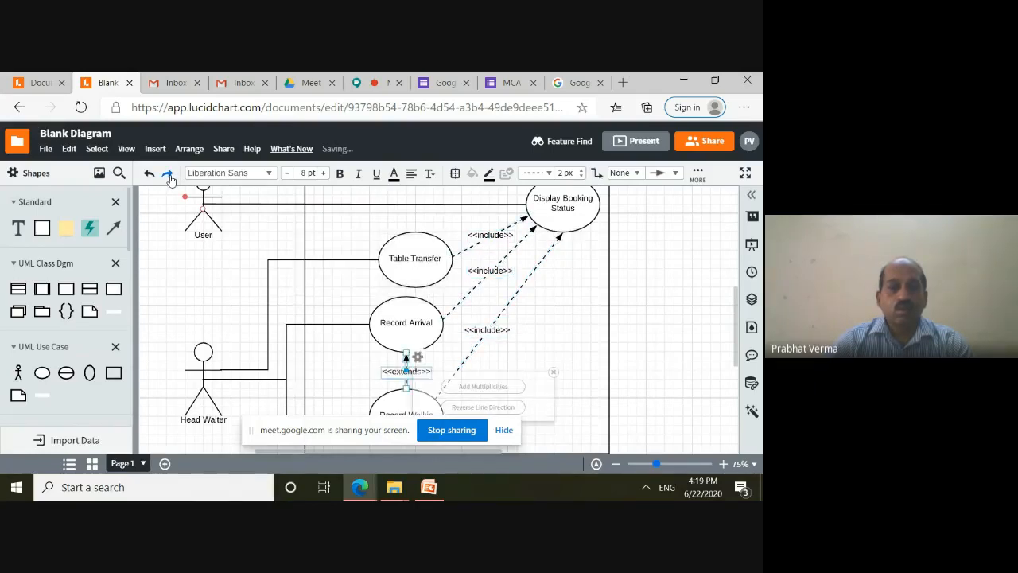
Redo the straight line formatting of Head Waiter's connectors to Table Transfer, Record Arrival and Record Walkin
left_click(169, 176)
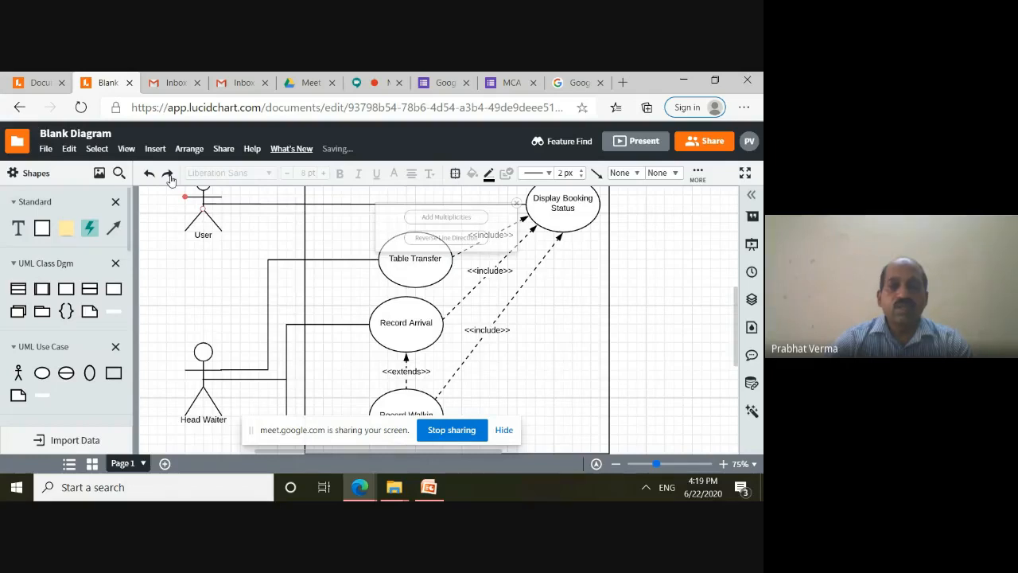
left_click(169, 176)
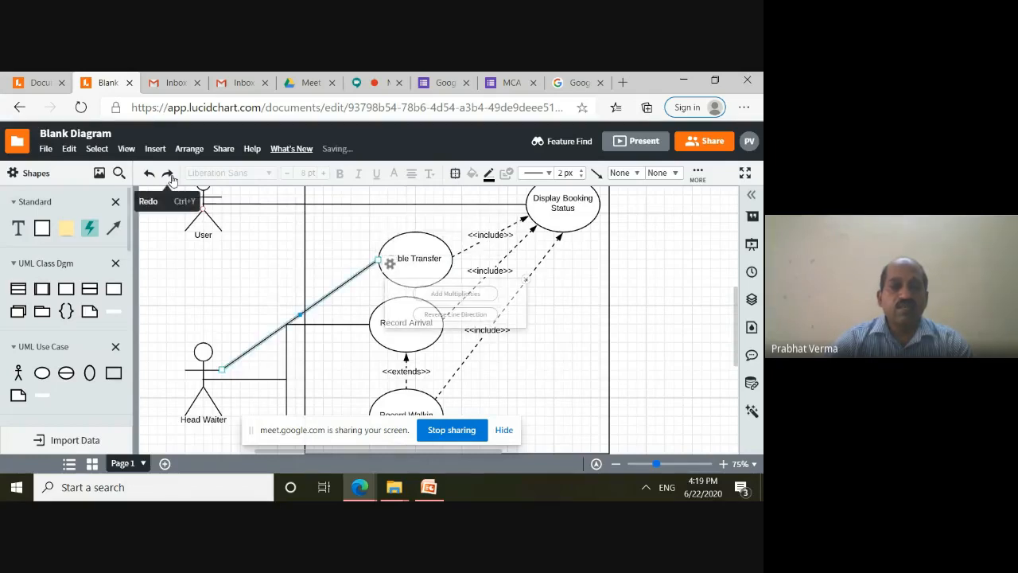
left_click(169, 177)
left_click(168, 176)
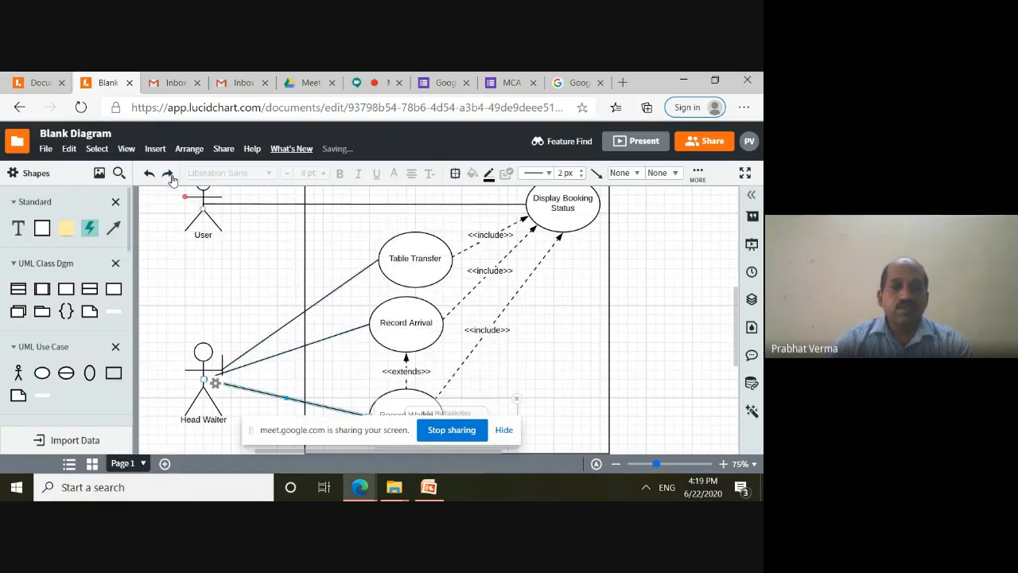
left_click(172, 180)
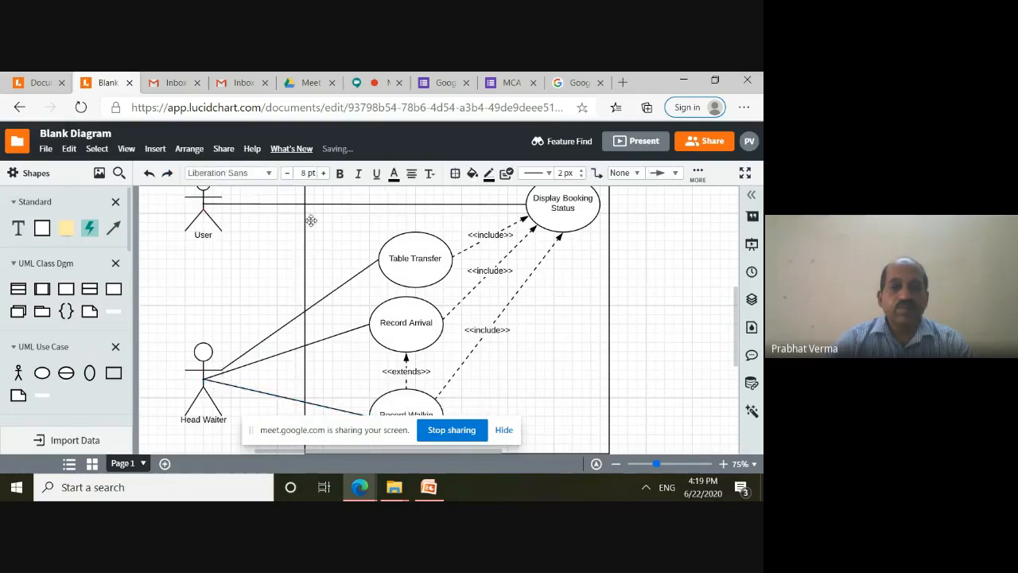
Select the <<extends>> arrow between Record Walkin and Record Arrival
scroll(605, 344, "down", 1)
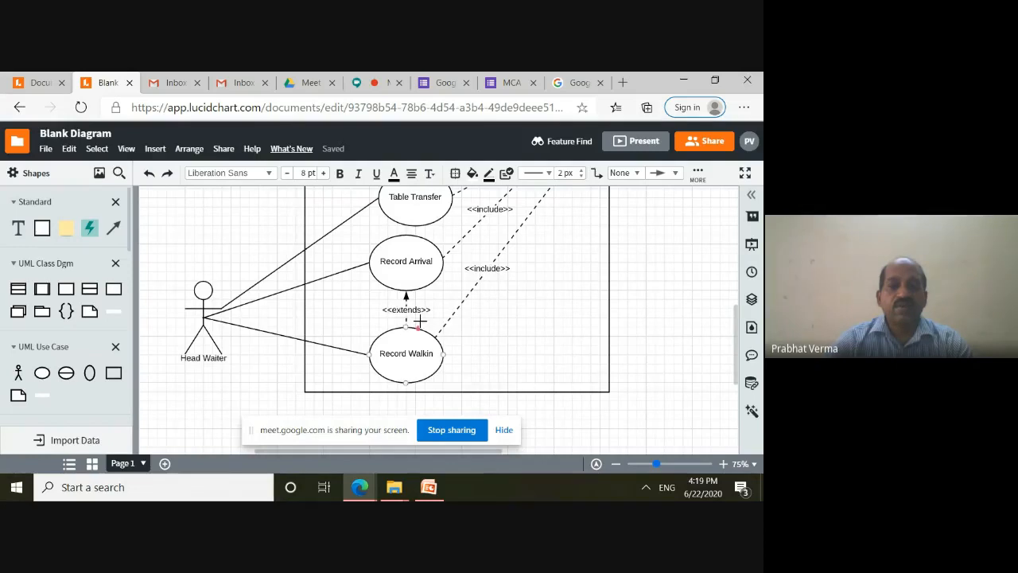
left_click(408, 296)
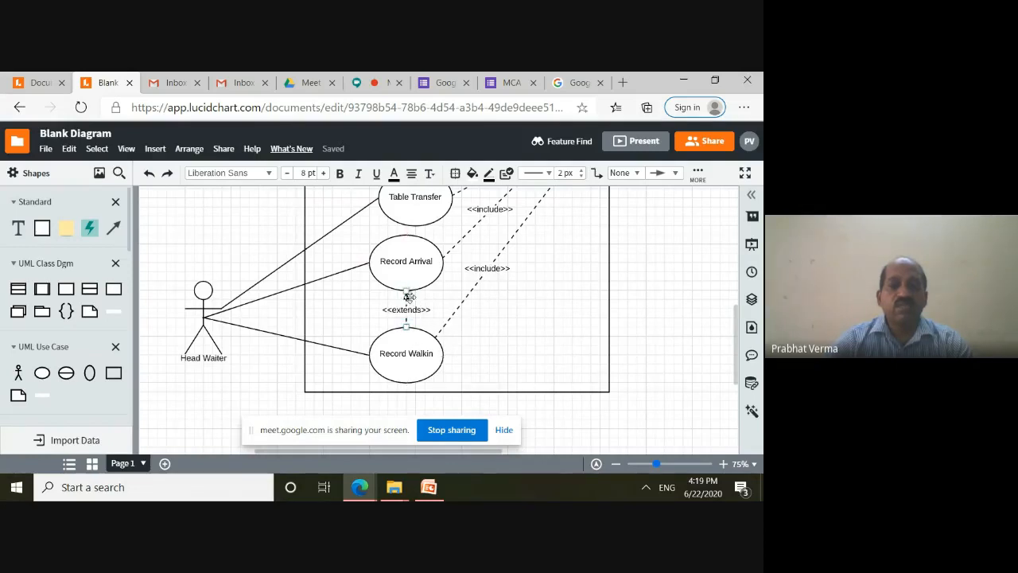